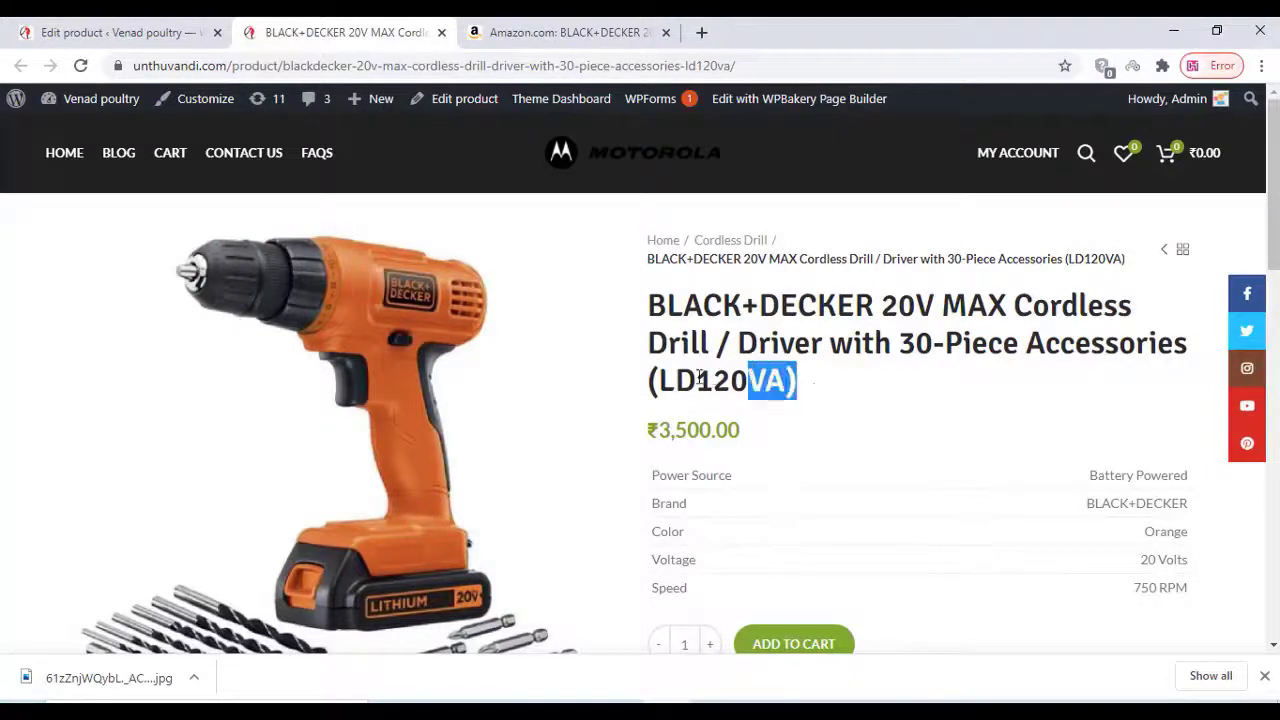
Confirm the Black+Decker drill page has no reviews, then go to Plugins > Add New.
{"action": "scroll", "coordinate": [751, 378], "scroll_direction": "down", "scroll_amount": 5}
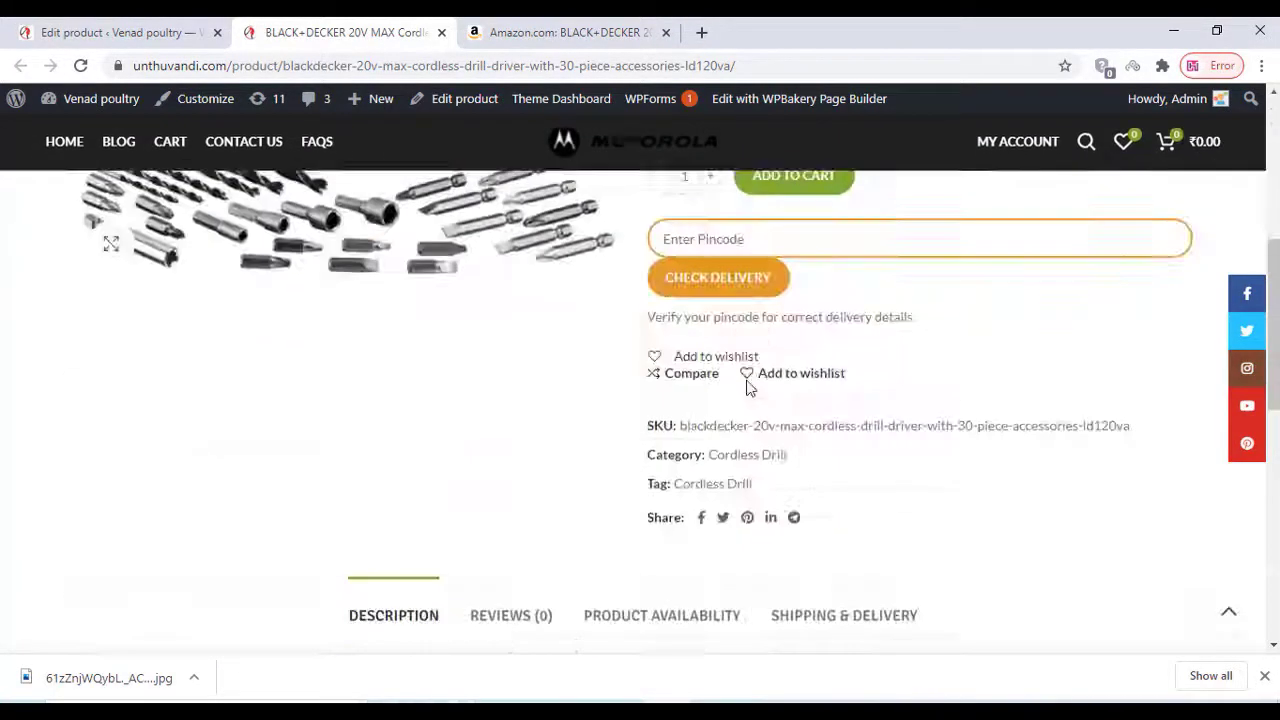
{"action": "scroll", "coordinate": [749, 371], "scroll_direction": "down", "scroll_amount": 2}
{"action": "left_click", "coordinate": [519, 438]}
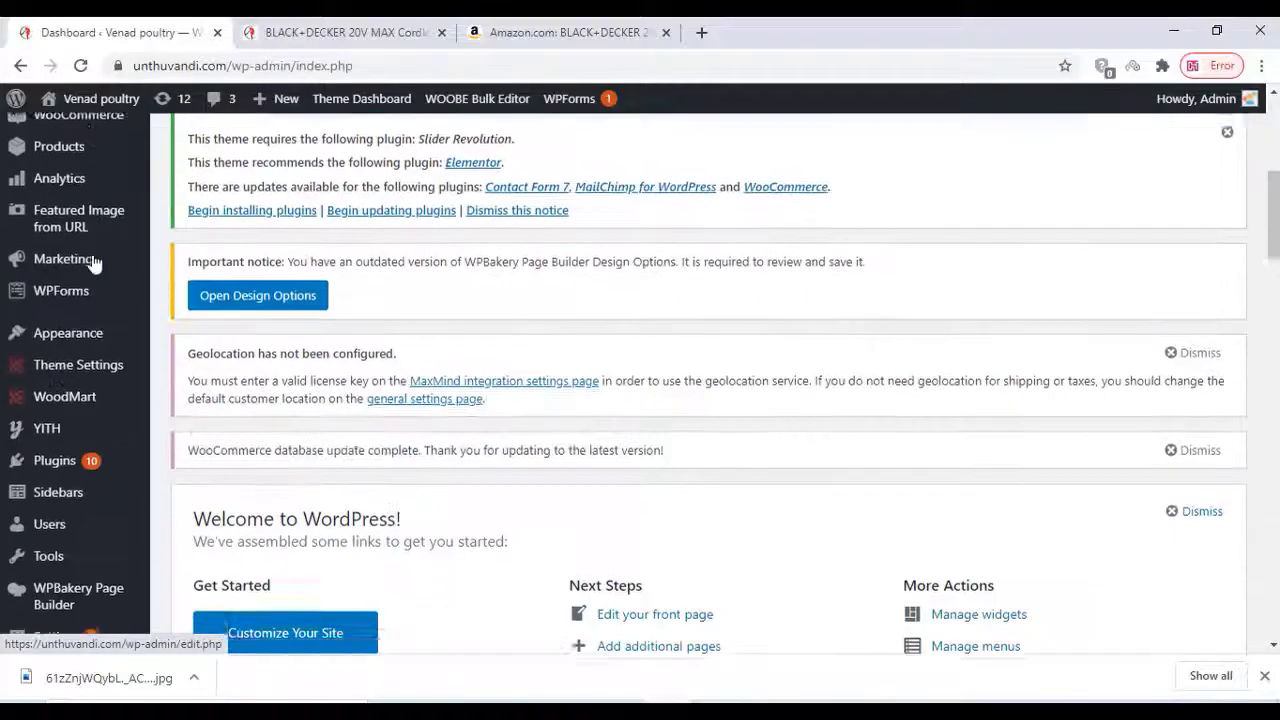
{"action": "scroll", "coordinate": [110, 250], "scroll_direction": "down", "scroll_amount": 2}
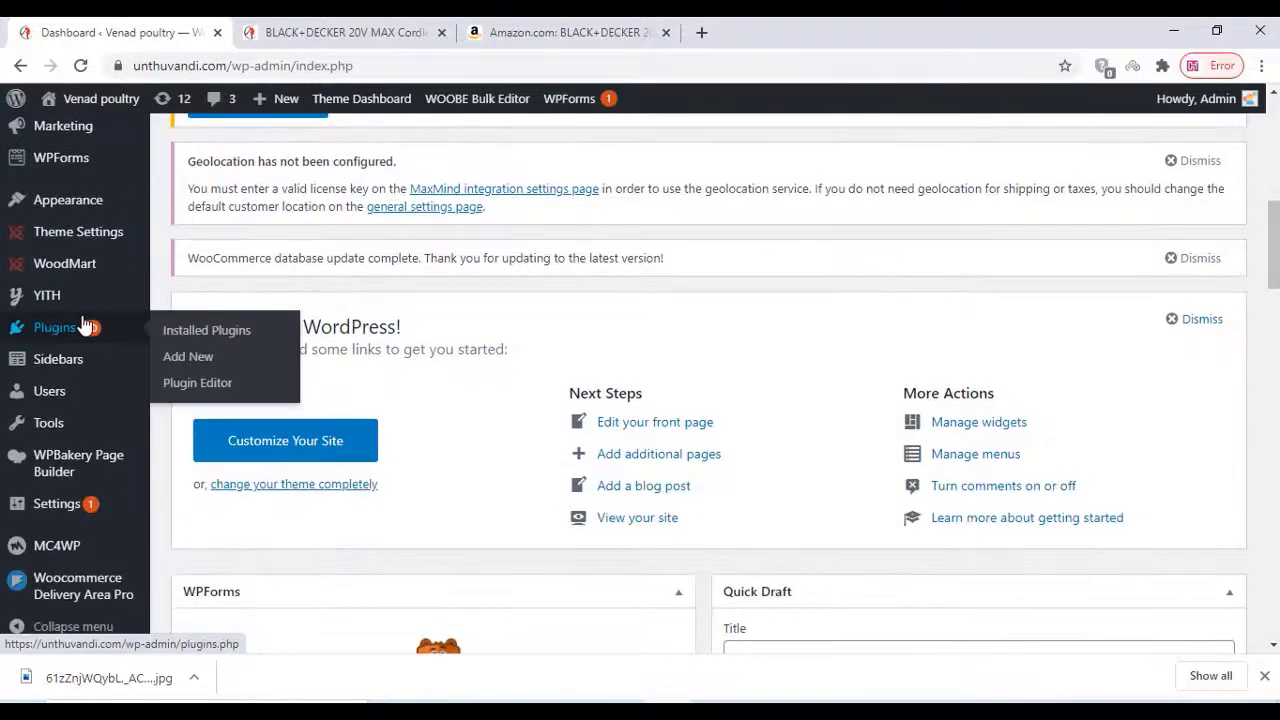
{"action": "left_click", "coordinate": [188, 358]}
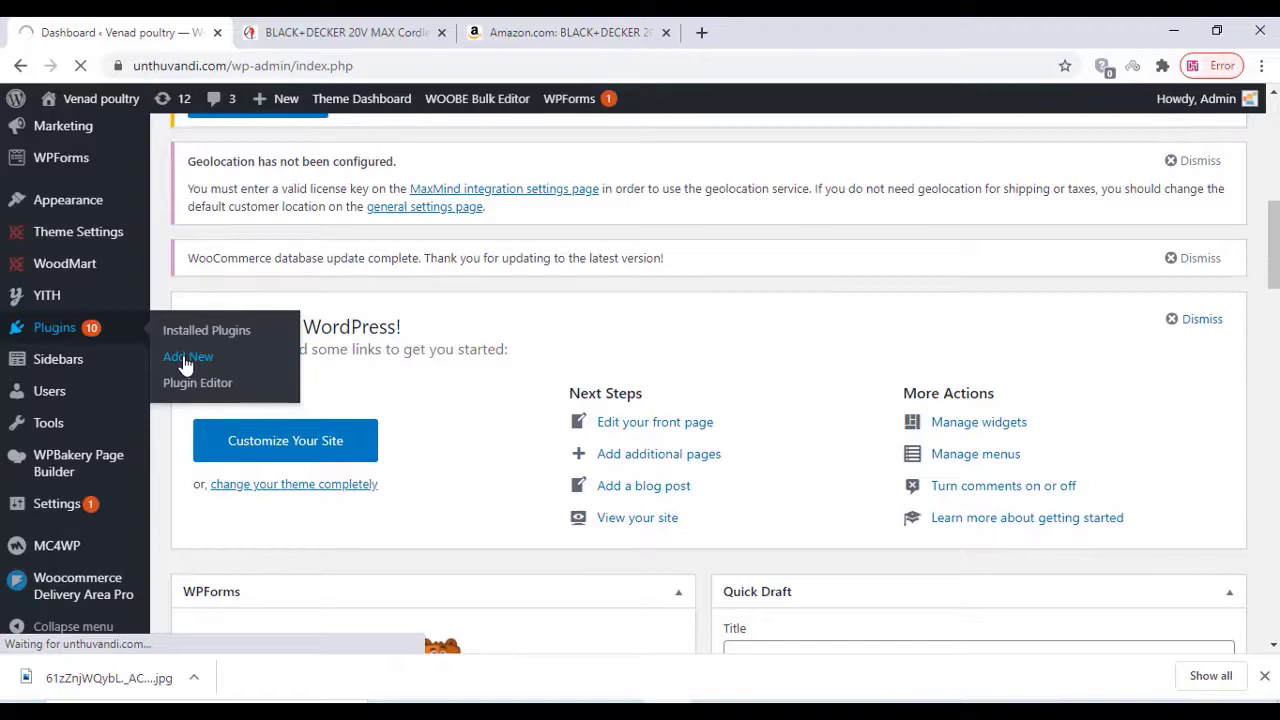
Search for the Wooshark reviews importer for AliExpress and Amazon, then install and activate it.
{"action": "scroll", "coordinate": [715, 345], "scroll_direction": "down", "scroll_amount": 4}
{"action": "scroll", "coordinate": [1005, 293], "scroll_direction": "down", "scroll_amount": 2}
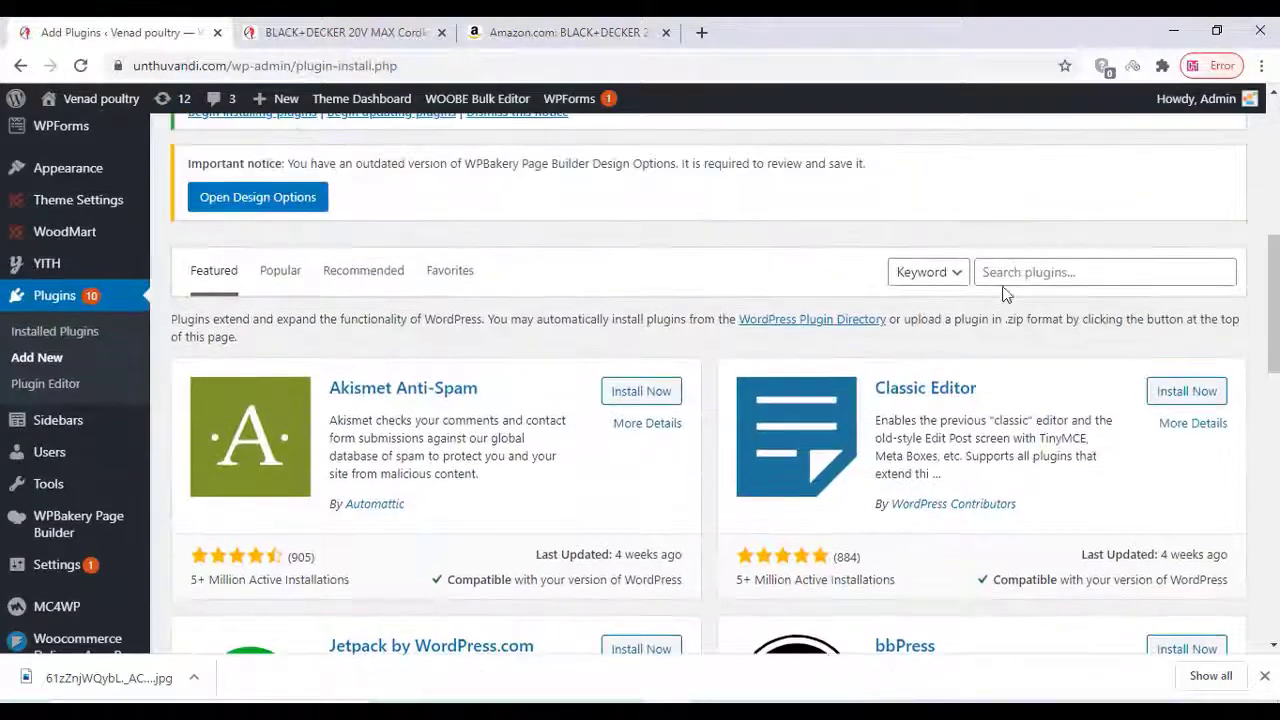
{"action": "left_click", "coordinate": [1010, 276]}
{"action": "right_click", "coordinate": [1022, 280]}
{"action": "left_click", "coordinate": [1063, 421]}
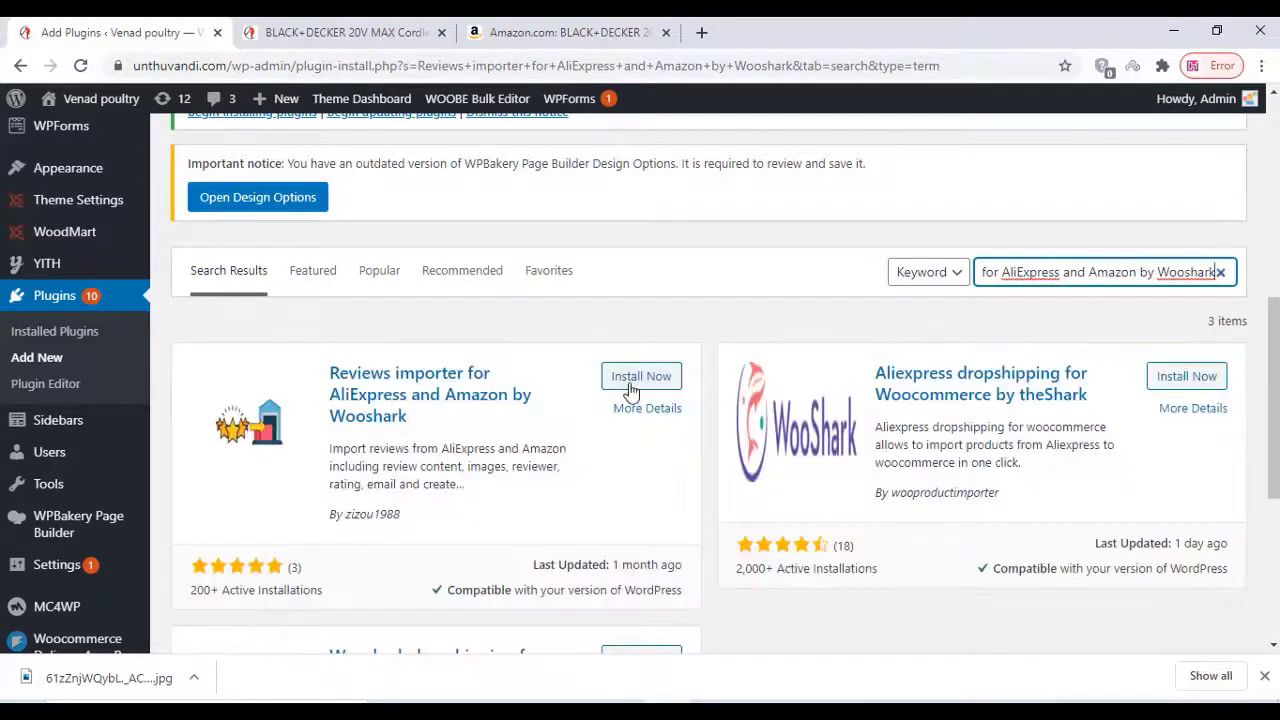
{"action": "left_click", "coordinate": [641, 380]}
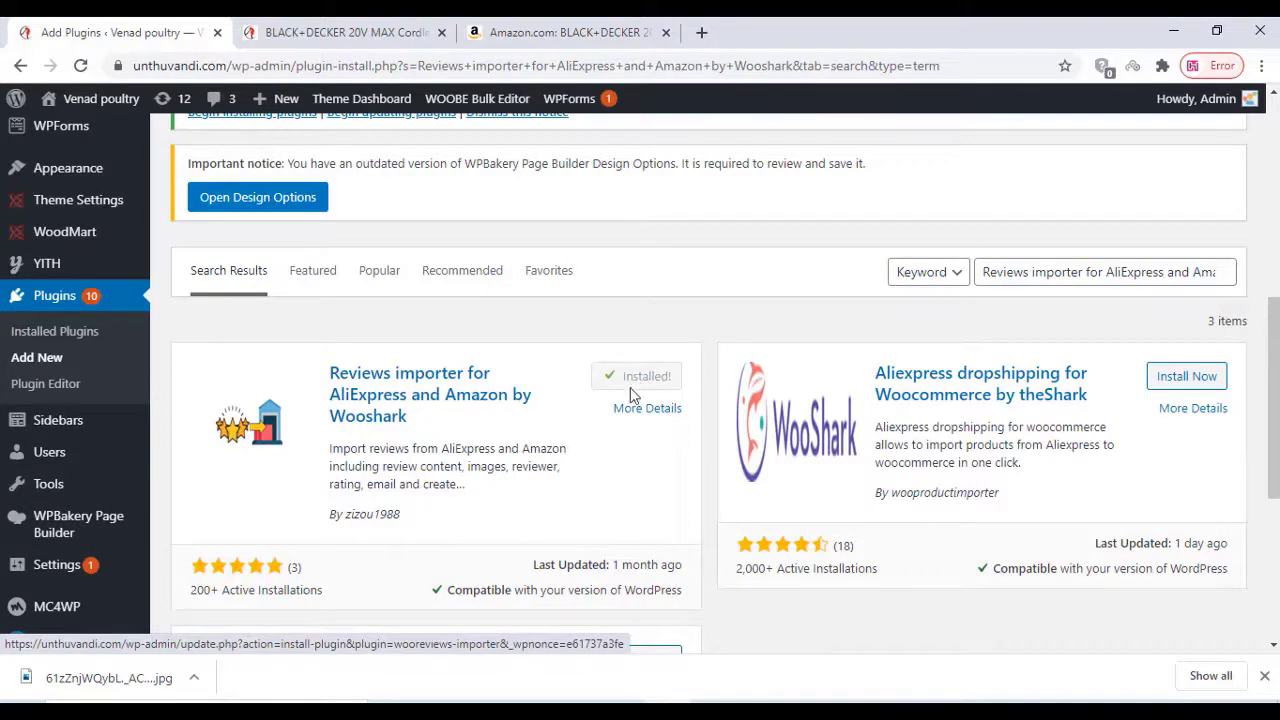
{"action": "left_click", "coordinate": [640, 383]}
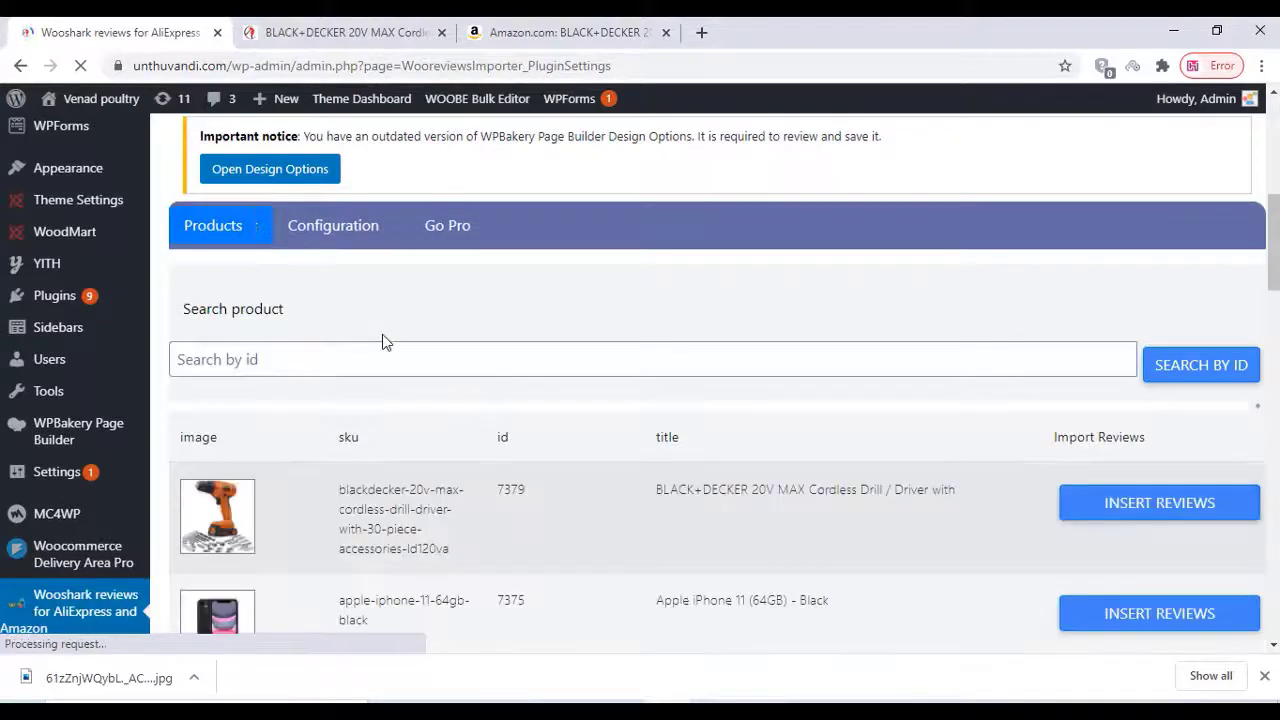
{"action": "scroll", "coordinate": [385, 342], "scroll_direction": "down", "scroll_amount": 1}
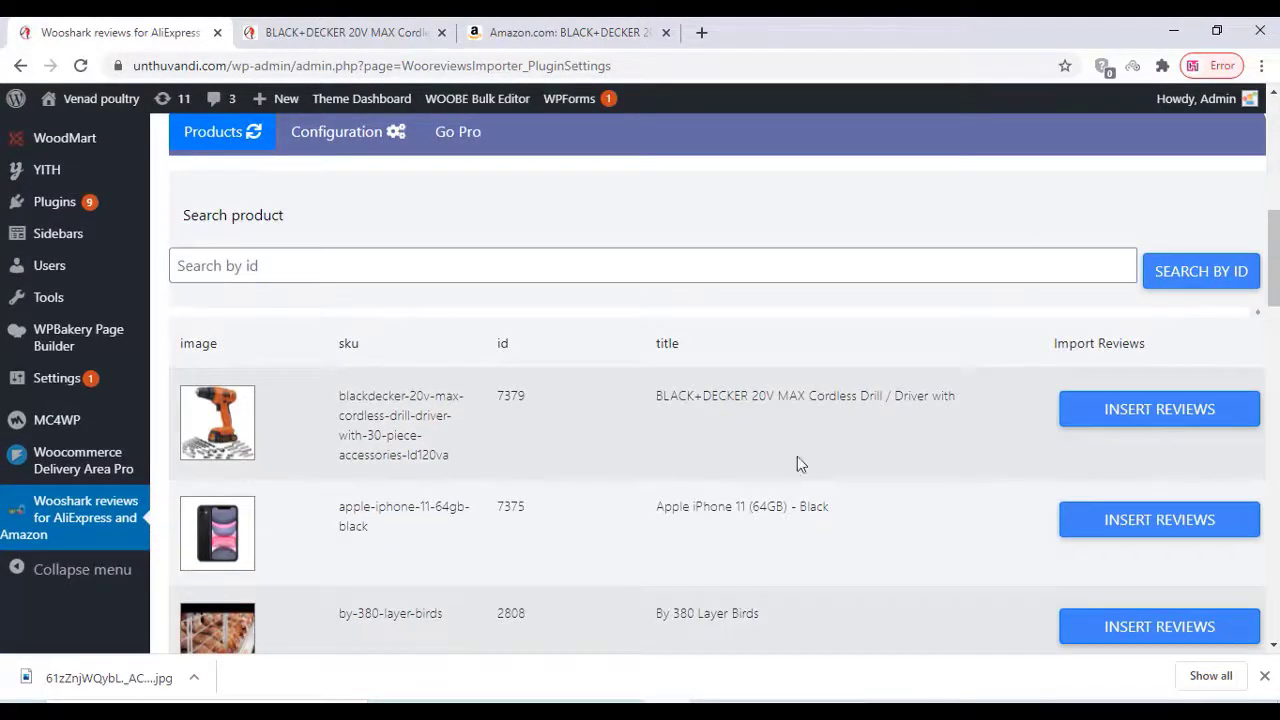
Open the BLACK+DECKER drill's review manager via INSERT REVIEWS, then switch to the Amazon tab.
{"action": "left_click", "coordinate": [1155, 413]}
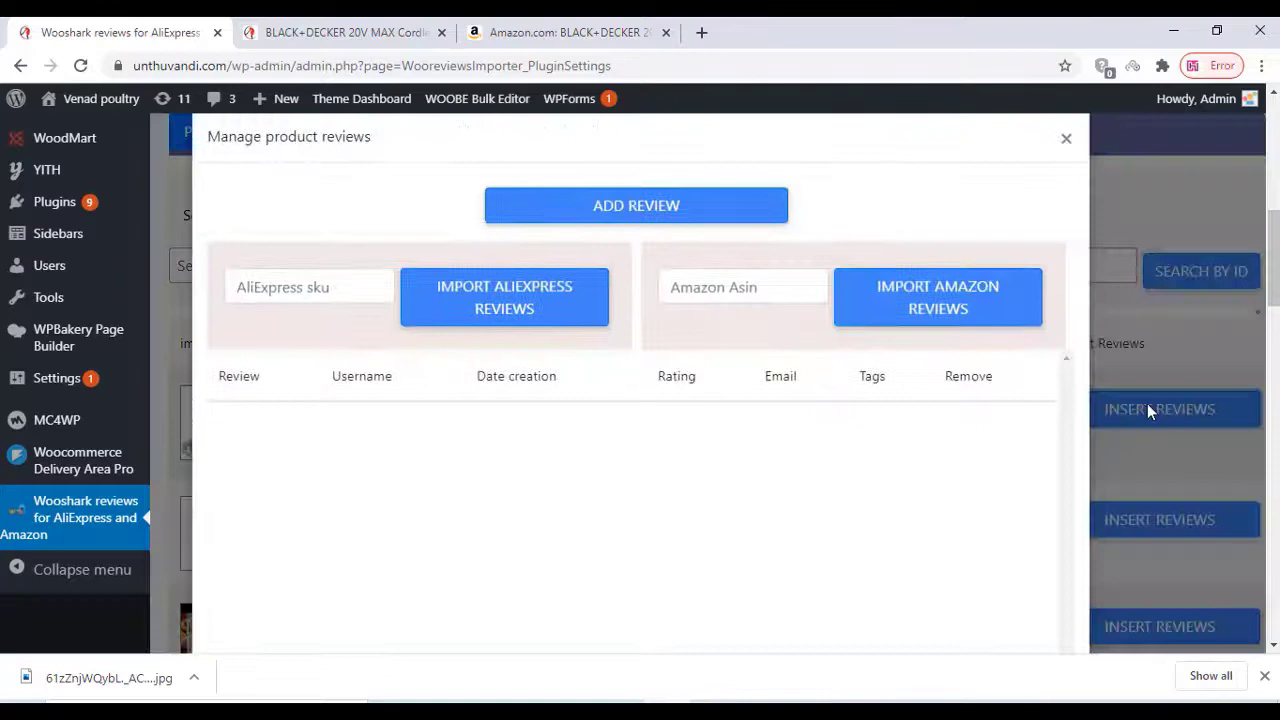
{"action": "left_click", "coordinate": [507, 27]}
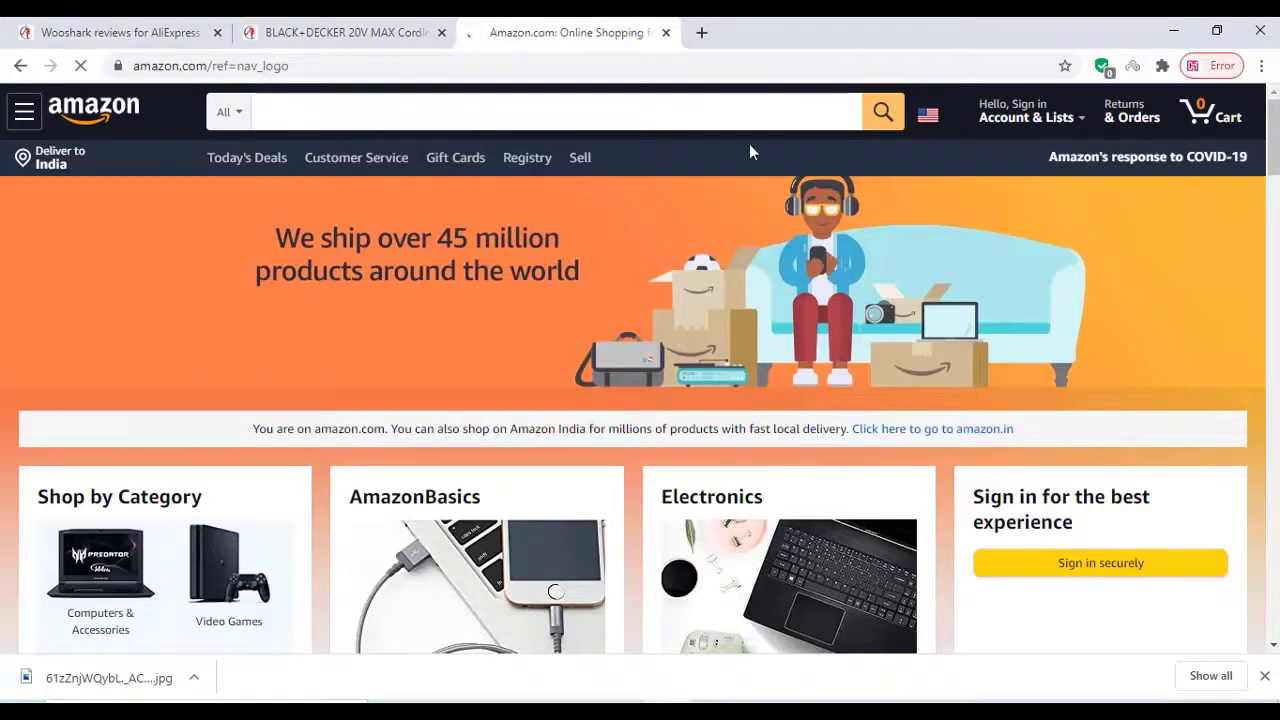
Scroll Amazon's homepage and place the cursor in its search box.
{"action": "scroll", "coordinate": [464, 273], "scroll_direction": "down", "scroll_amount": 5}
{"action": "scroll", "coordinate": [420, 295], "scroll_direction": "down", "scroll_amount": 1}
{"action": "scroll", "coordinate": [378, 316], "scroll_direction": "down", "scroll_amount": 4}
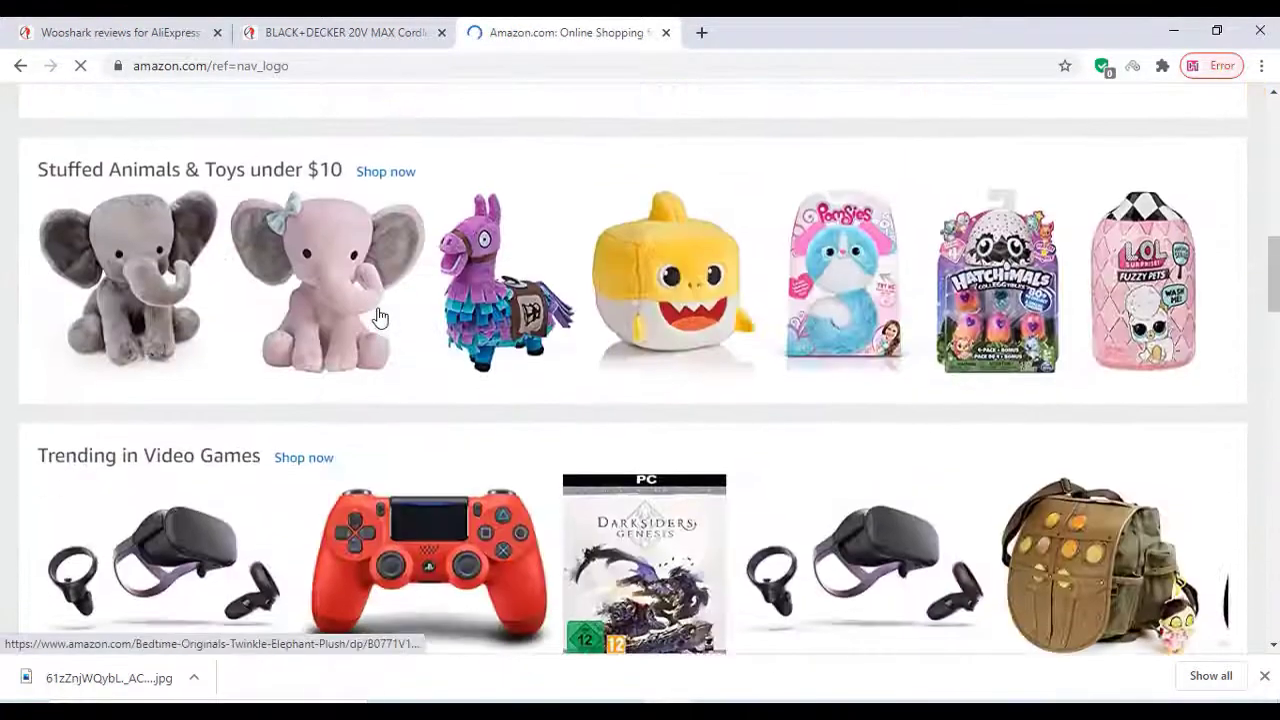
{"action": "scroll", "coordinate": [379, 317], "scroll_direction": "up", "scroll_amount": 10}
{"action": "left_click", "coordinate": [303, 113]}
{"action": "right_click", "coordinate": [293, 125]}
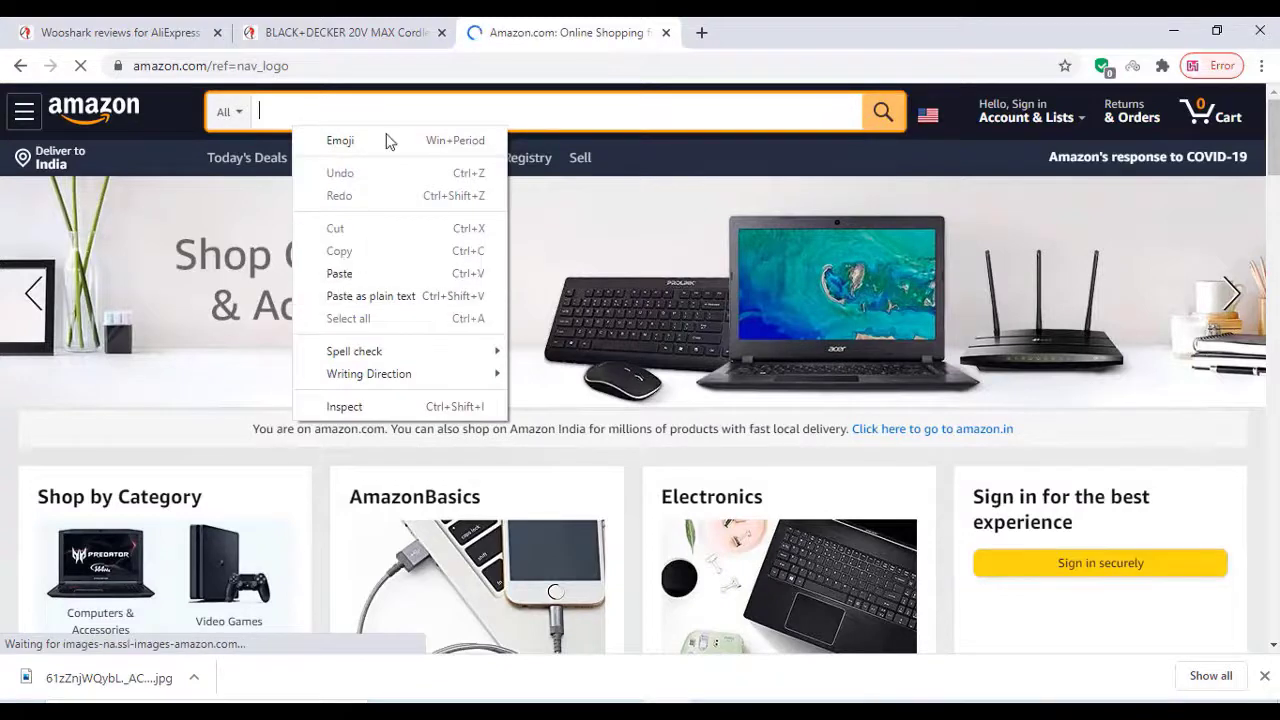
Copy the drill's product title from the store page and search Amazon for it.
{"action": "left_click", "coordinate": [326, 28]}
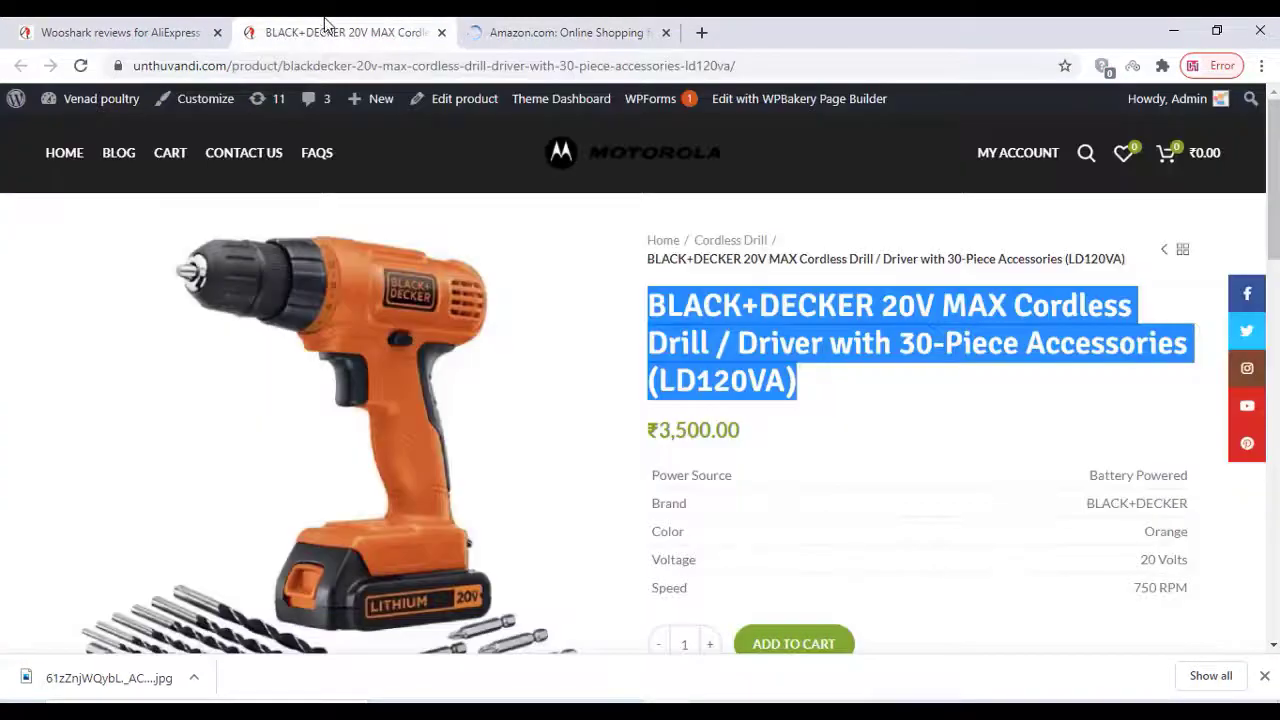
{"action": "right_click", "coordinate": [680, 312]}
{"action": "left_click", "coordinate": [707, 325]}
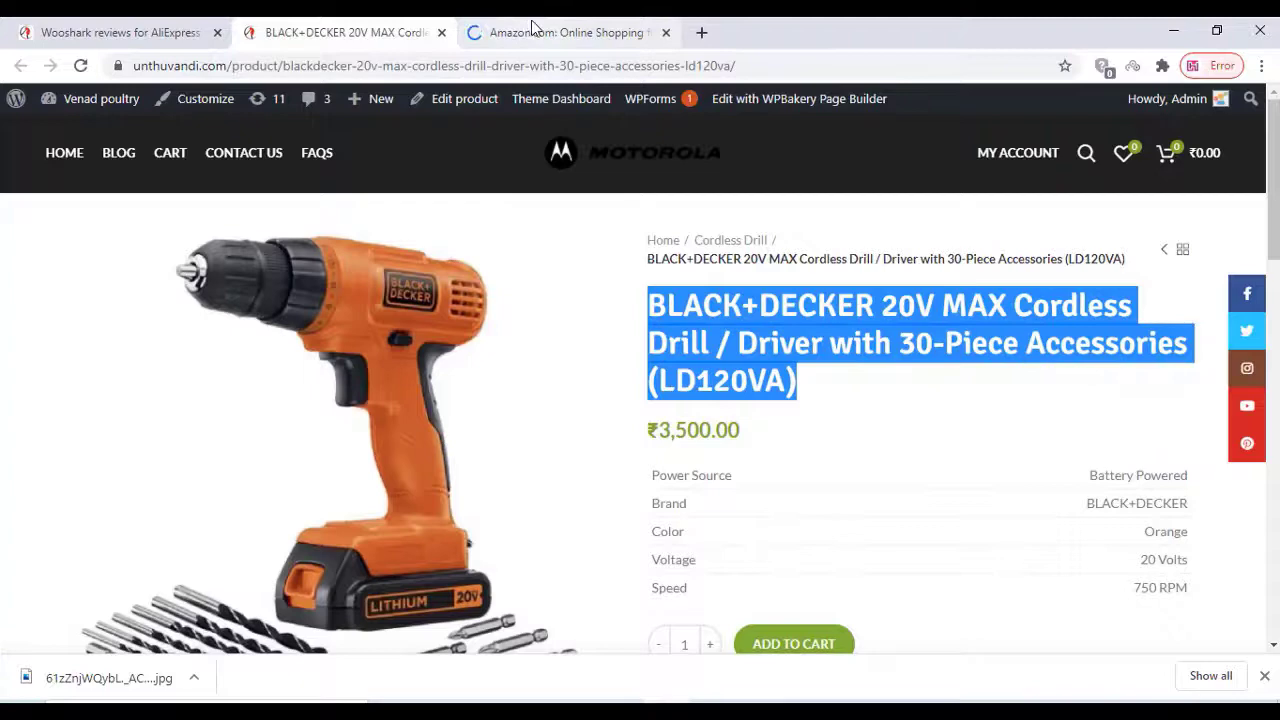
{"action": "left_click", "coordinate": [560, 32]}
{"action": "right_click", "coordinate": [276, 105]}
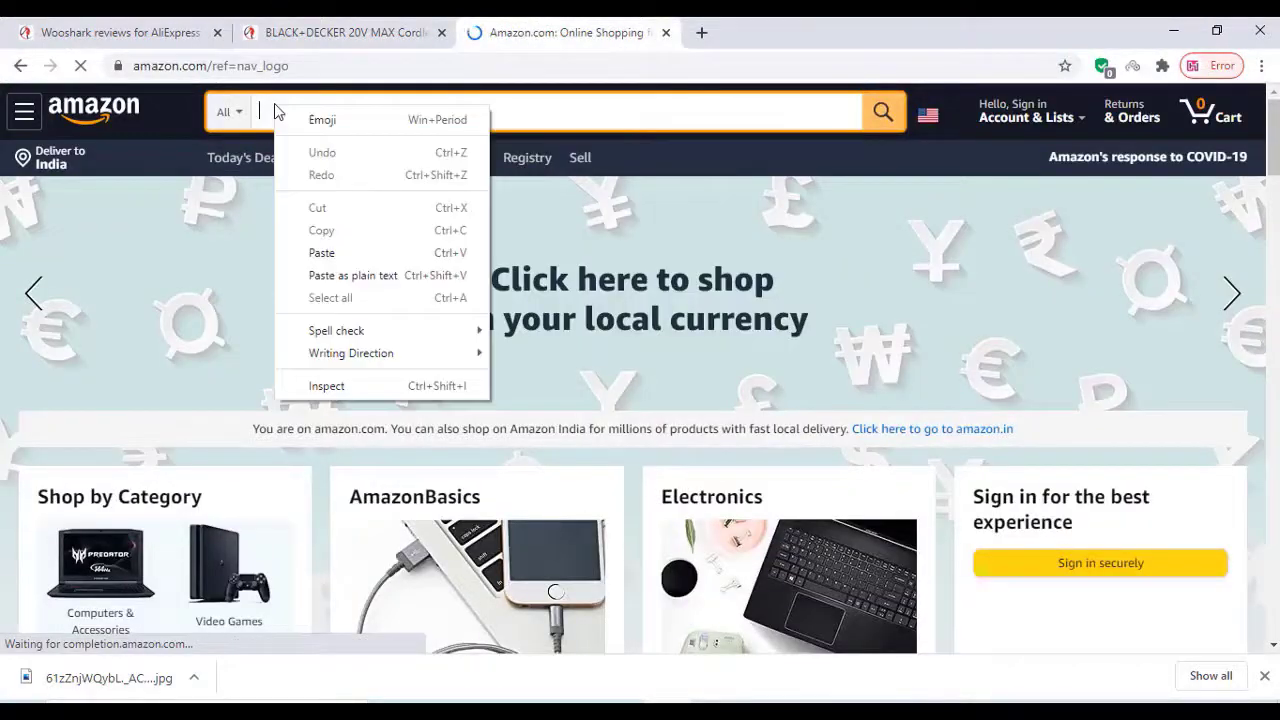
{"action": "left_click", "coordinate": [323, 251]}
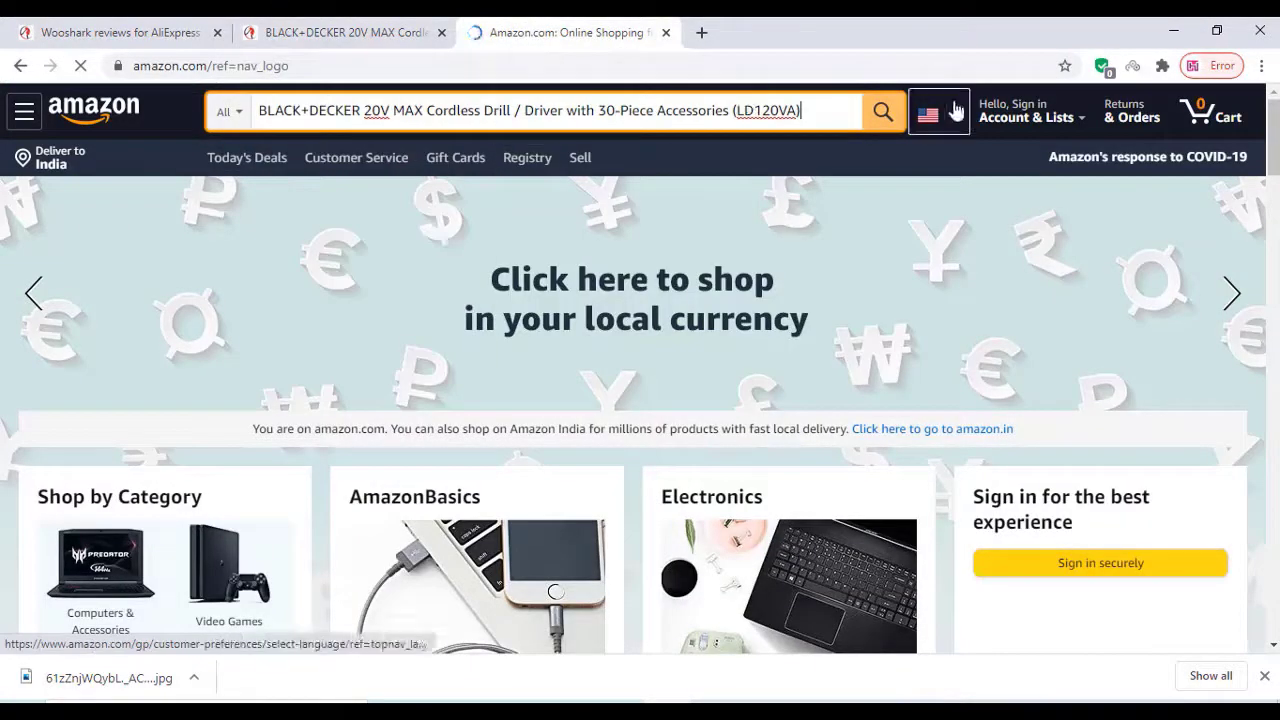
{"action": "left_click", "coordinate": [878, 113]}
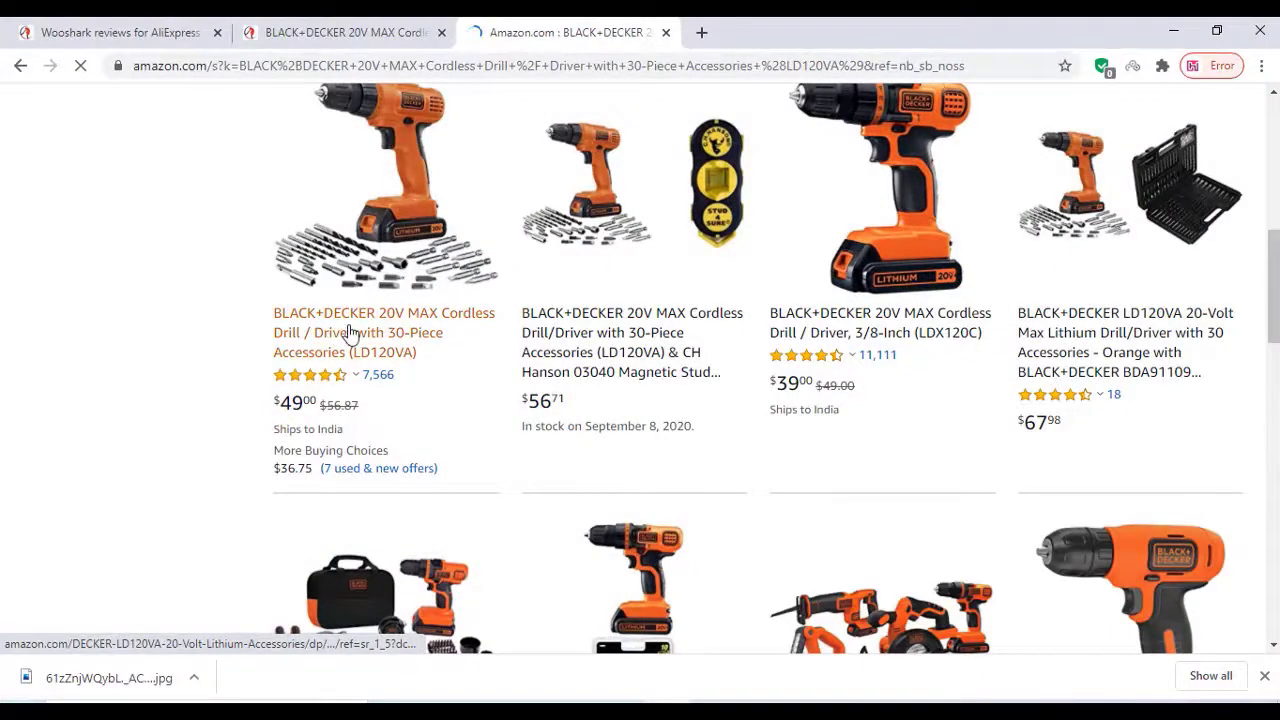
Open the BLACK+DECKER LD120VA listing and scroll down to its product details.
{"action": "left_click", "coordinate": [349, 333]}
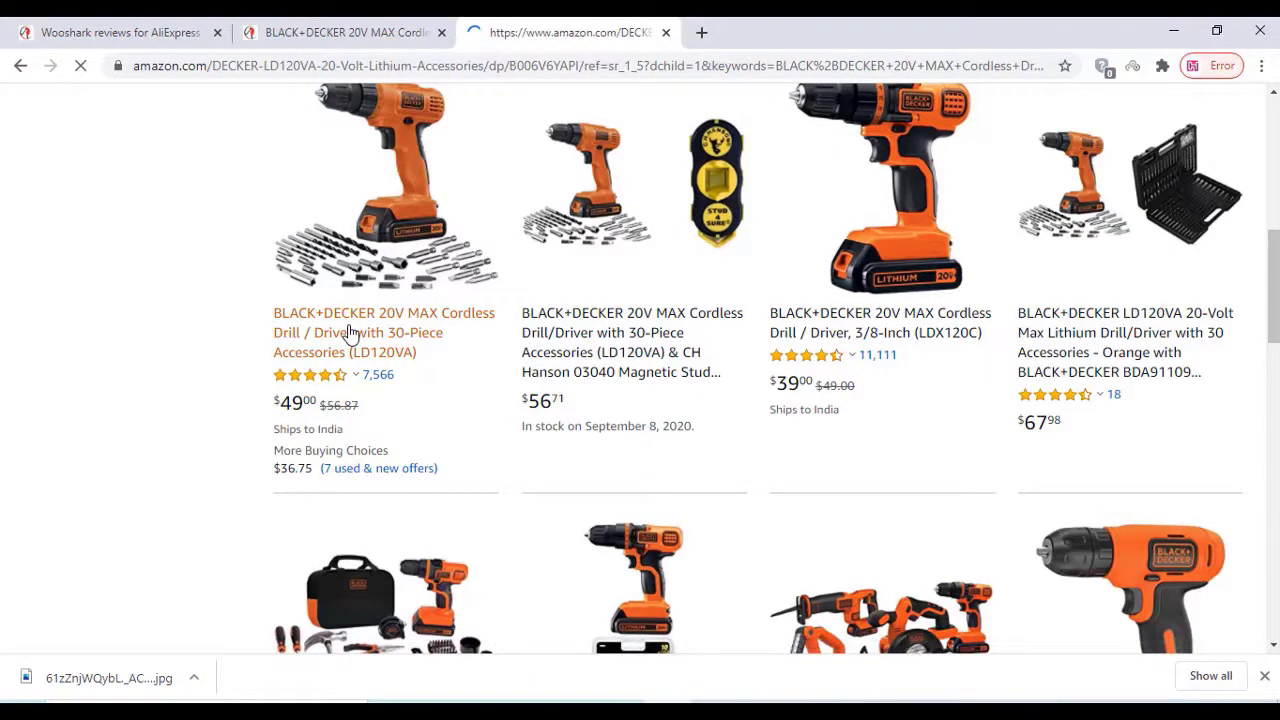
{"action": "scroll", "coordinate": [558, 355], "scroll_direction": "down", "scroll_amount": 1}
{"action": "scroll", "coordinate": [558, 355], "scroll_direction": "down", "scroll_amount": 5}
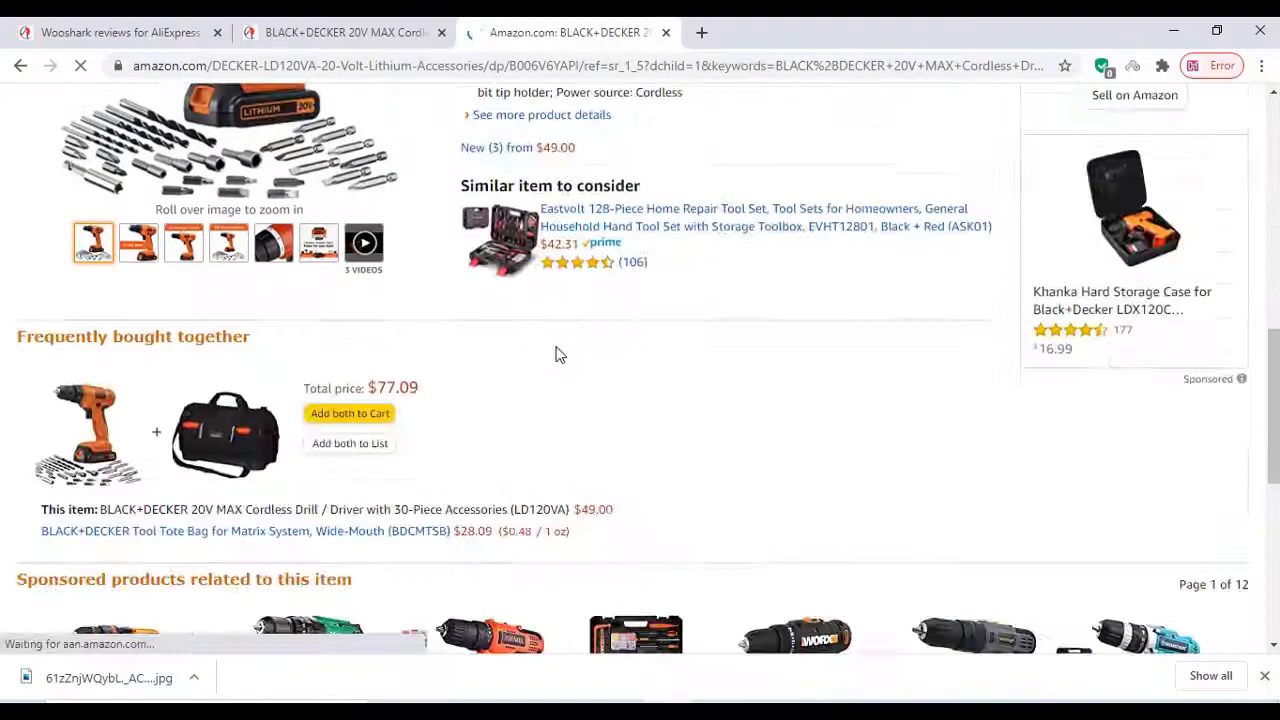
{"action": "scroll", "coordinate": [558, 355], "scroll_direction": "down", "scroll_amount": 5}
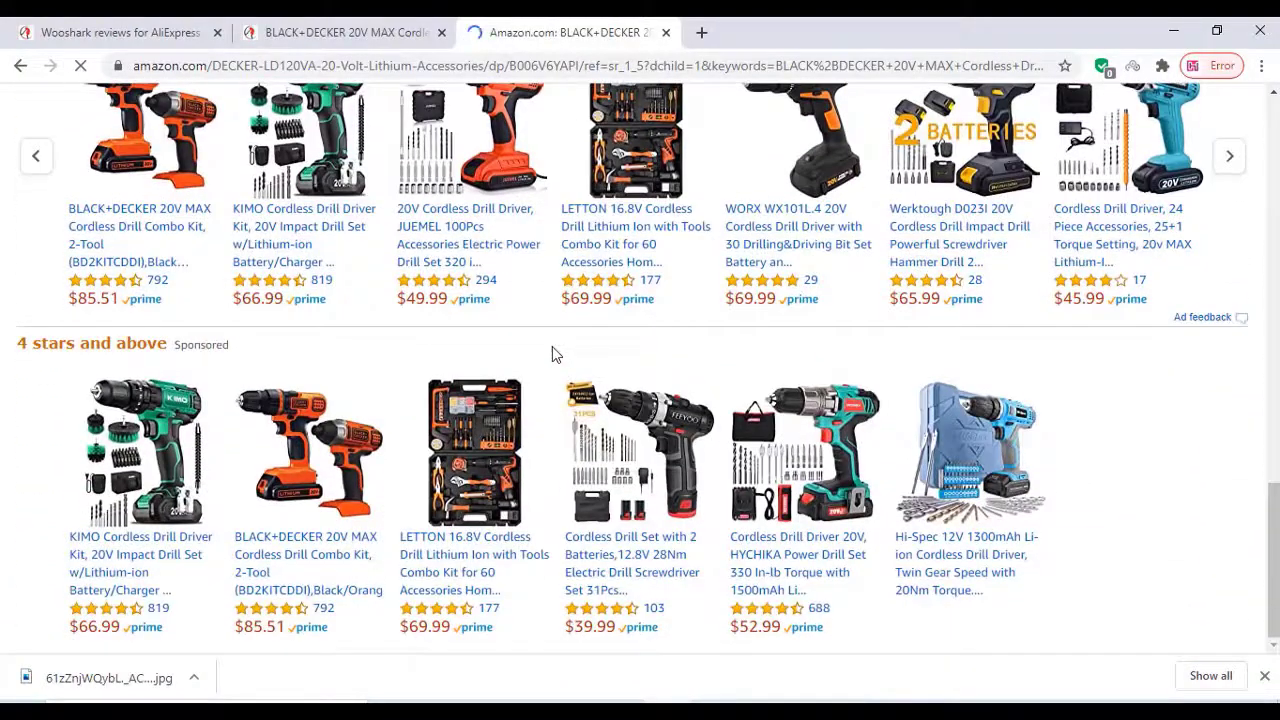
{"action": "scroll", "coordinate": [555, 350], "scroll_direction": "down", "scroll_amount": 3}
{"action": "scroll", "coordinate": [558, 352], "scroll_direction": "down", "scroll_amount": 2}
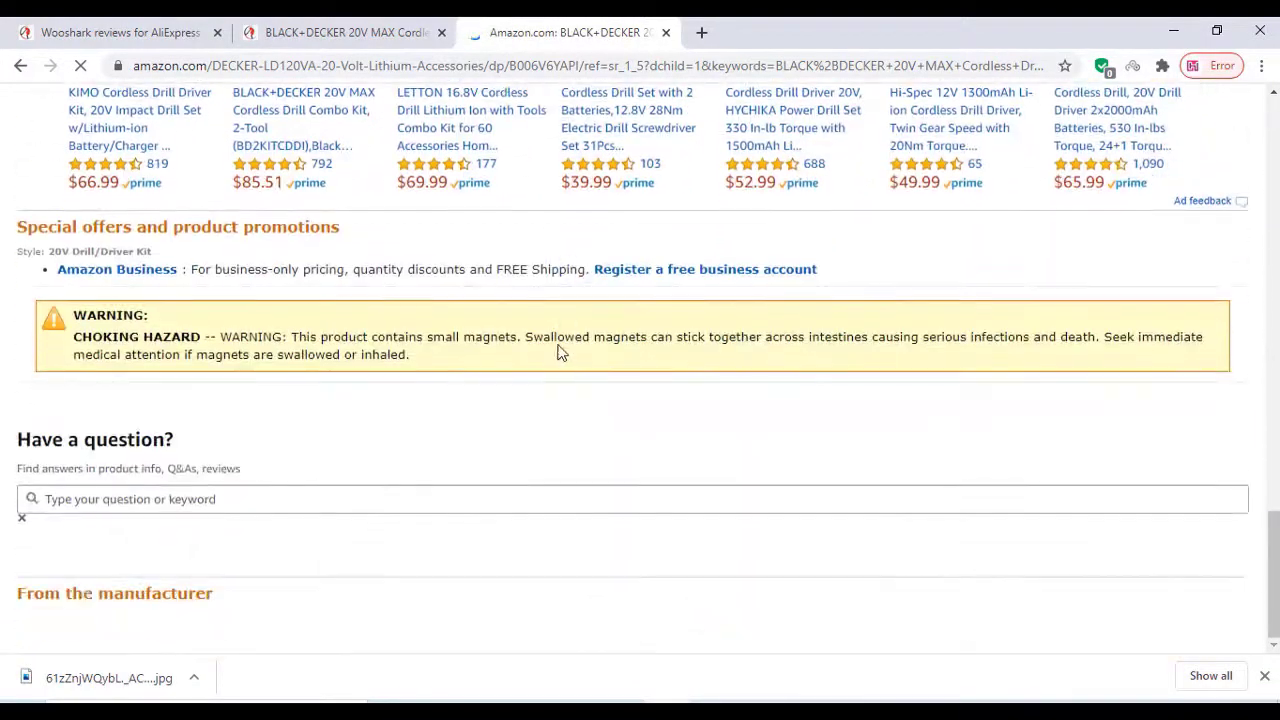
{"action": "scroll", "coordinate": [560, 352], "scroll_direction": "down", "scroll_amount": 1}
{"action": "scroll", "coordinate": [560, 352], "scroll_direction": "down", "scroll_amount": 2}
{"action": "scroll", "coordinate": [560, 352], "scroll_direction": "down", "scroll_amount": 5}
{"action": "scroll", "coordinate": [560, 352], "scroll_direction": "down", "scroll_amount": 5}
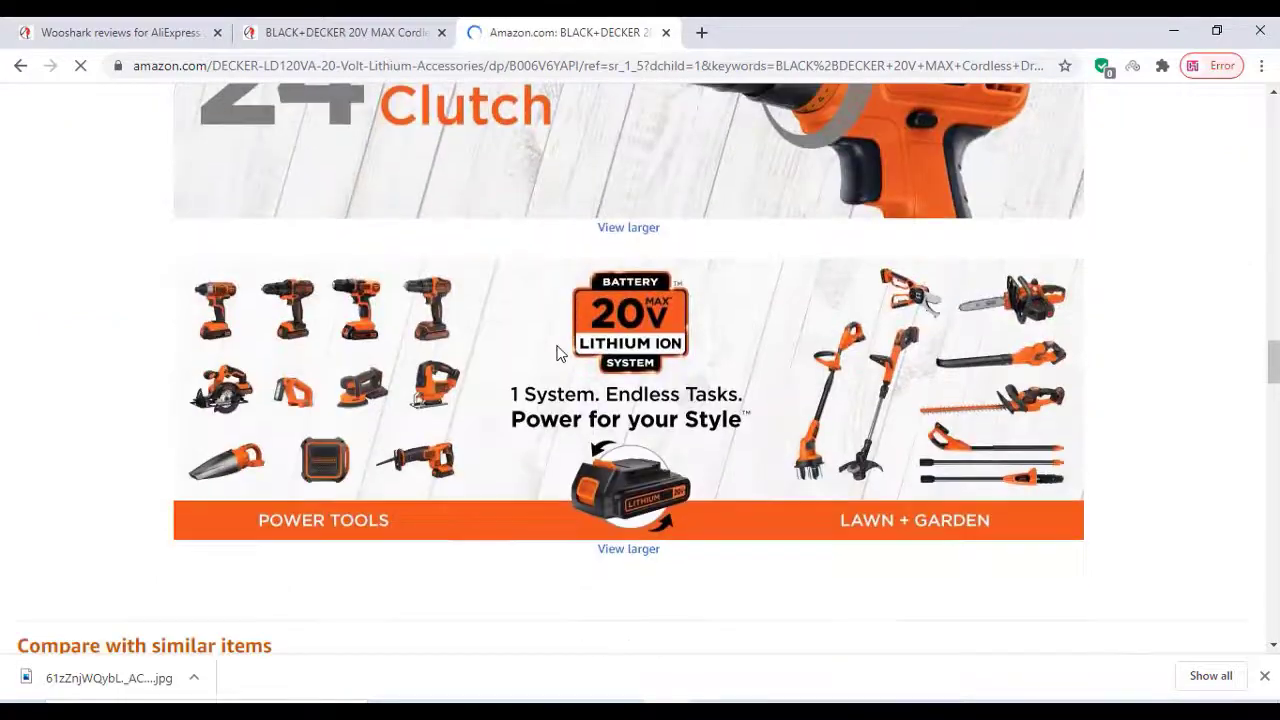
{"action": "scroll", "coordinate": [558, 352], "scroll_direction": "down", "scroll_amount": 5}
{"action": "scroll", "coordinate": [560, 351], "scroll_direction": "down", "scroll_amount": 5}
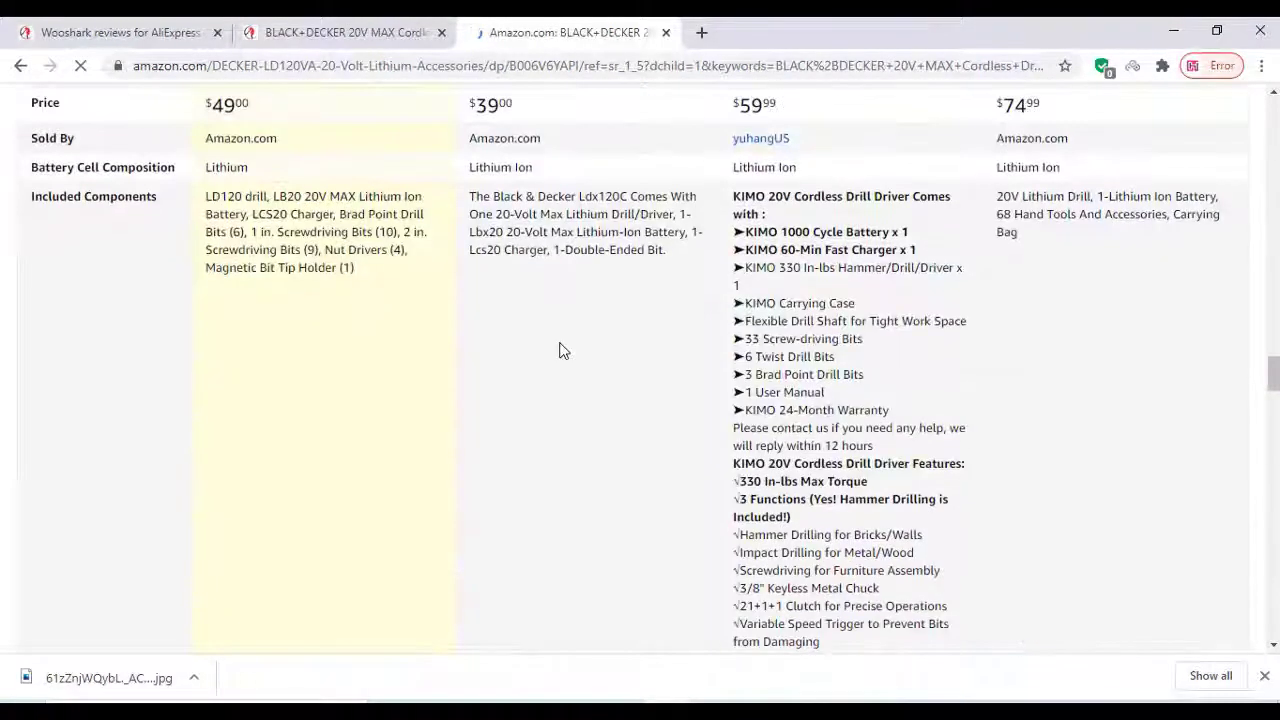
{"action": "scroll", "coordinate": [560, 350], "scroll_direction": "down", "scroll_amount": 5}
{"action": "scroll", "coordinate": [560, 350], "scroll_direction": "down", "scroll_amount": 3}
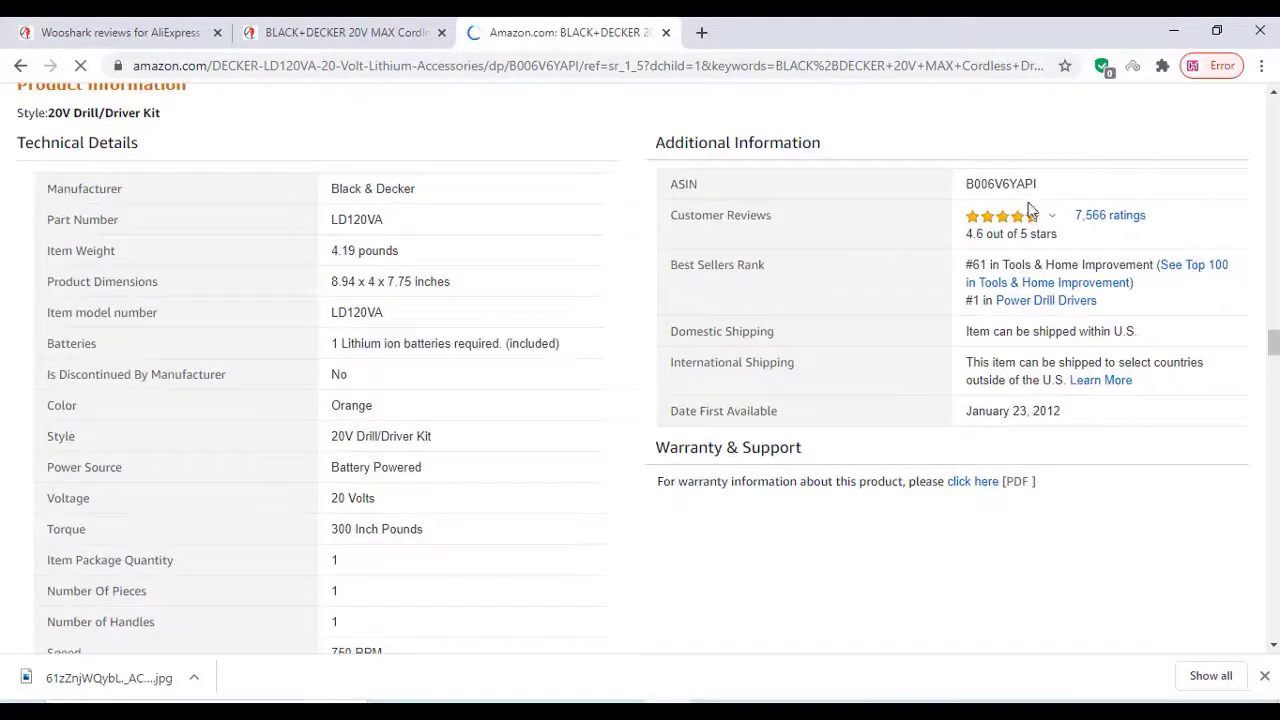
Copy the ASIN B006V6YAPI and return to the Wooshark review manager tab.
{"action": "left_click_drag", "start_coordinate": [700, 195], "coordinate": [667, 193]}
{"action": "left_click_drag", "start_coordinate": [1062, 184], "coordinate": [946, 190]}
{"action": "key", "text": "ctrl+c"}
{"action": "right_click", "coordinate": [988, 186]}
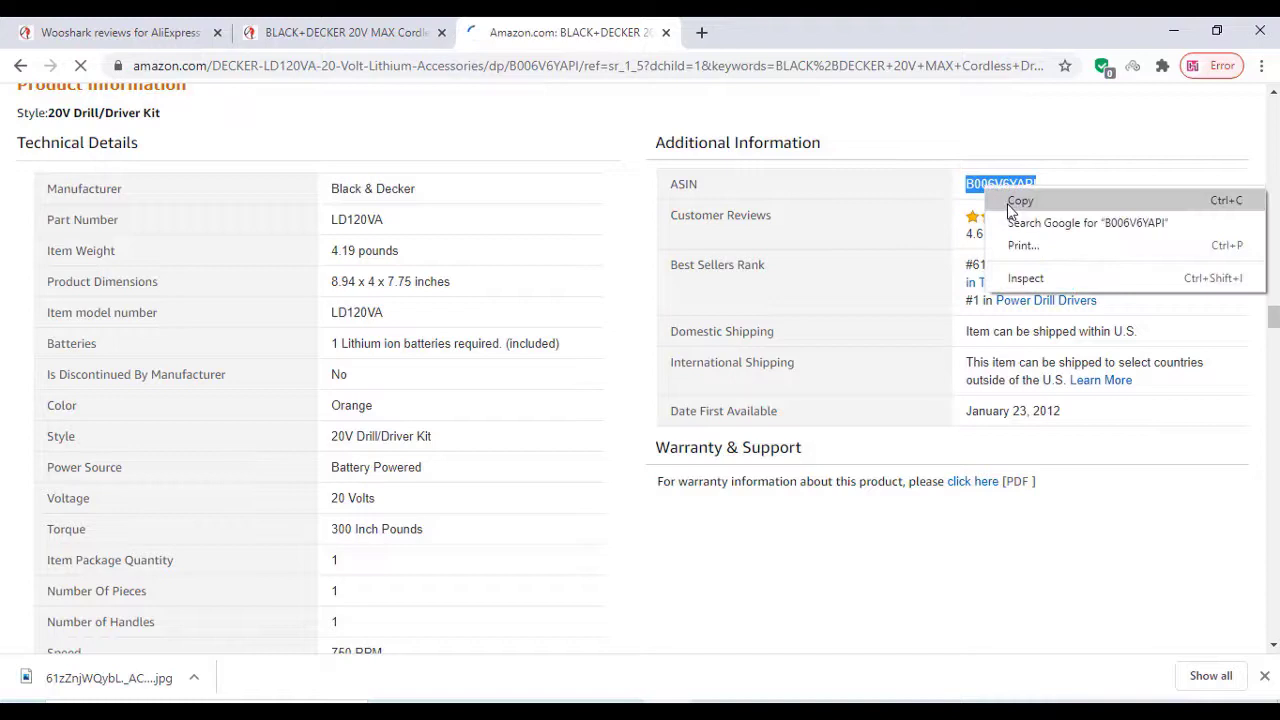
{"action": "left_click", "coordinate": [1007, 203]}
{"action": "left_click", "coordinate": [197, 24]}
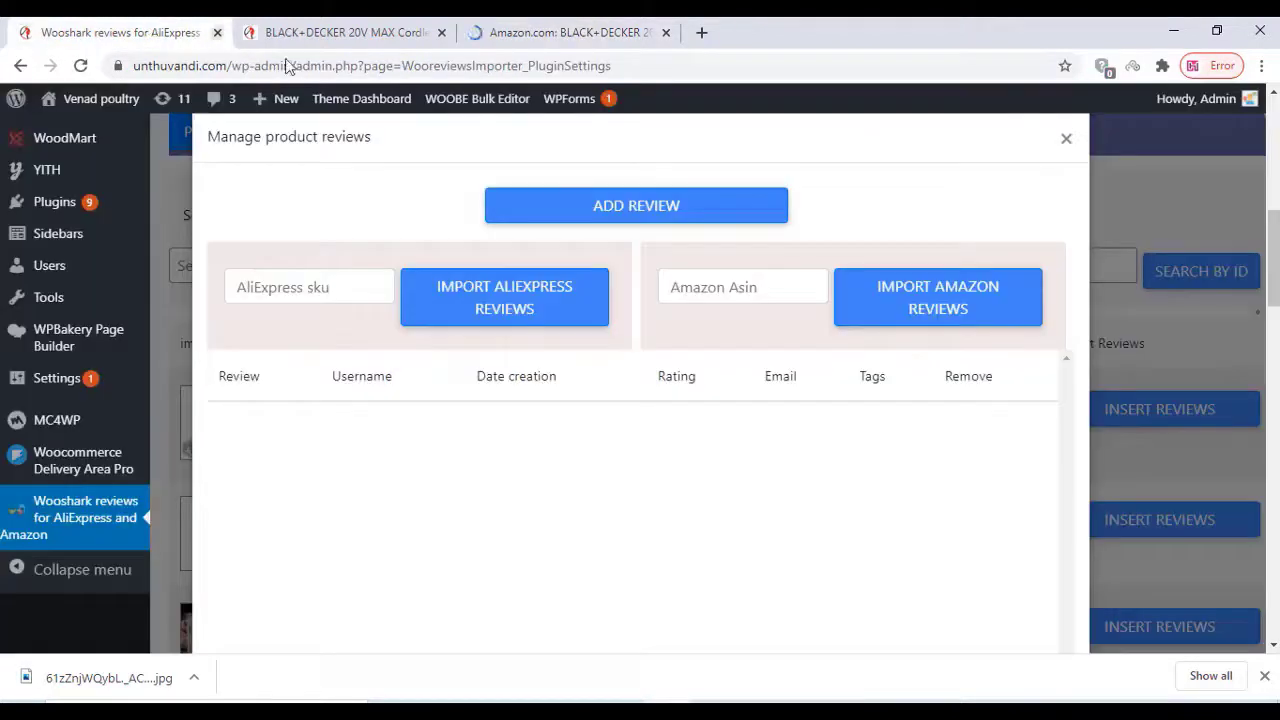
{"action": "right_click", "coordinate": [710, 289]}
{"action": "left_click", "coordinate": [746, 437]}
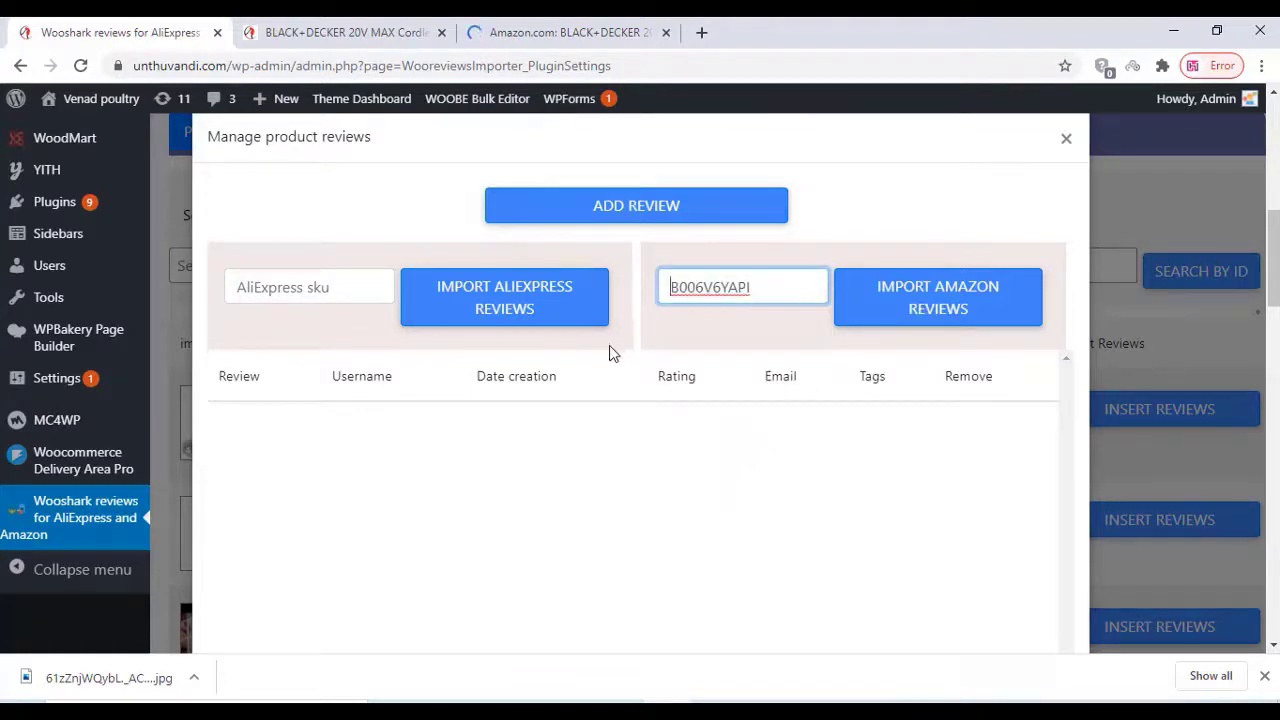
{"action": "left_click", "coordinate": [960, 312]}
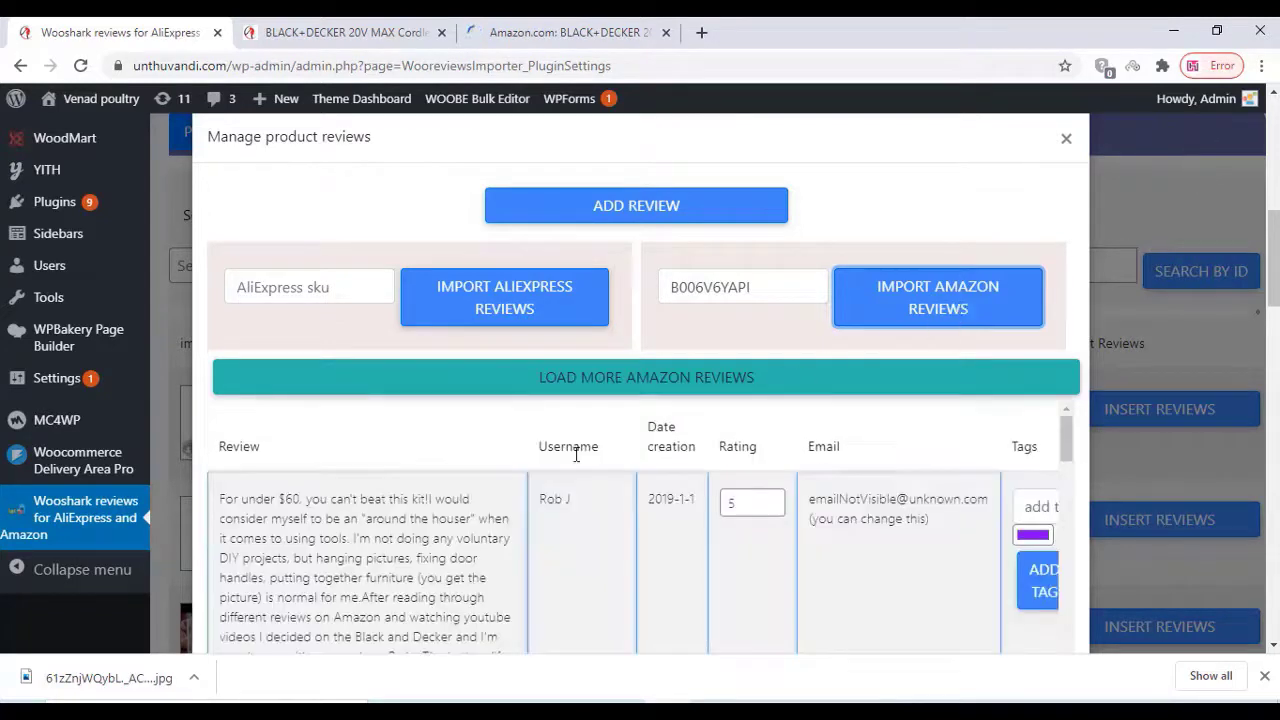
{"action": "scroll", "coordinate": [352, 512], "scroll_direction": "down", "scroll_amount": 1}
{"action": "scroll", "coordinate": [358, 509], "scroll_direction": "up", "scroll_amount": 1}
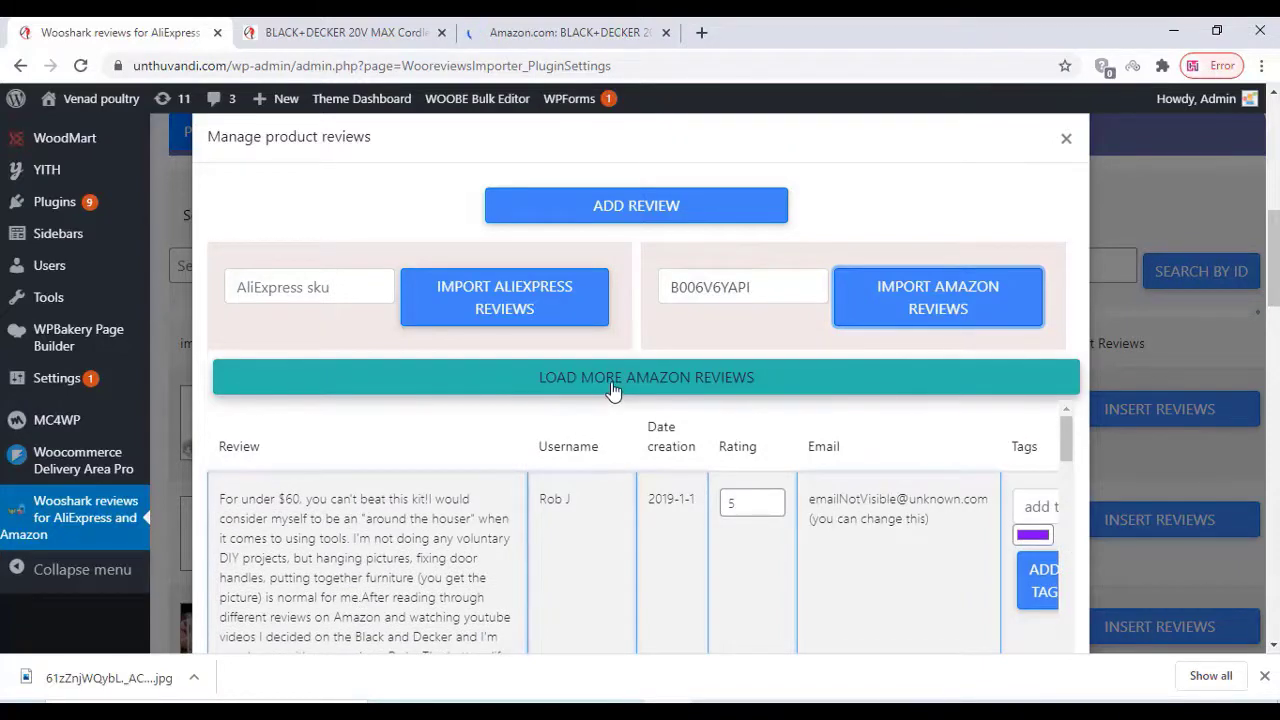
{"action": "scroll", "coordinate": [300, 586], "scroll_direction": "down", "scroll_amount": 1}
{"action": "scroll", "coordinate": [300, 586], "scroll_direction": "down", "scroll_amount": 1}
{"action": "scroll", "coordinate": [303, 583], "scroll_direction": "down", "scroll_amount": 2}
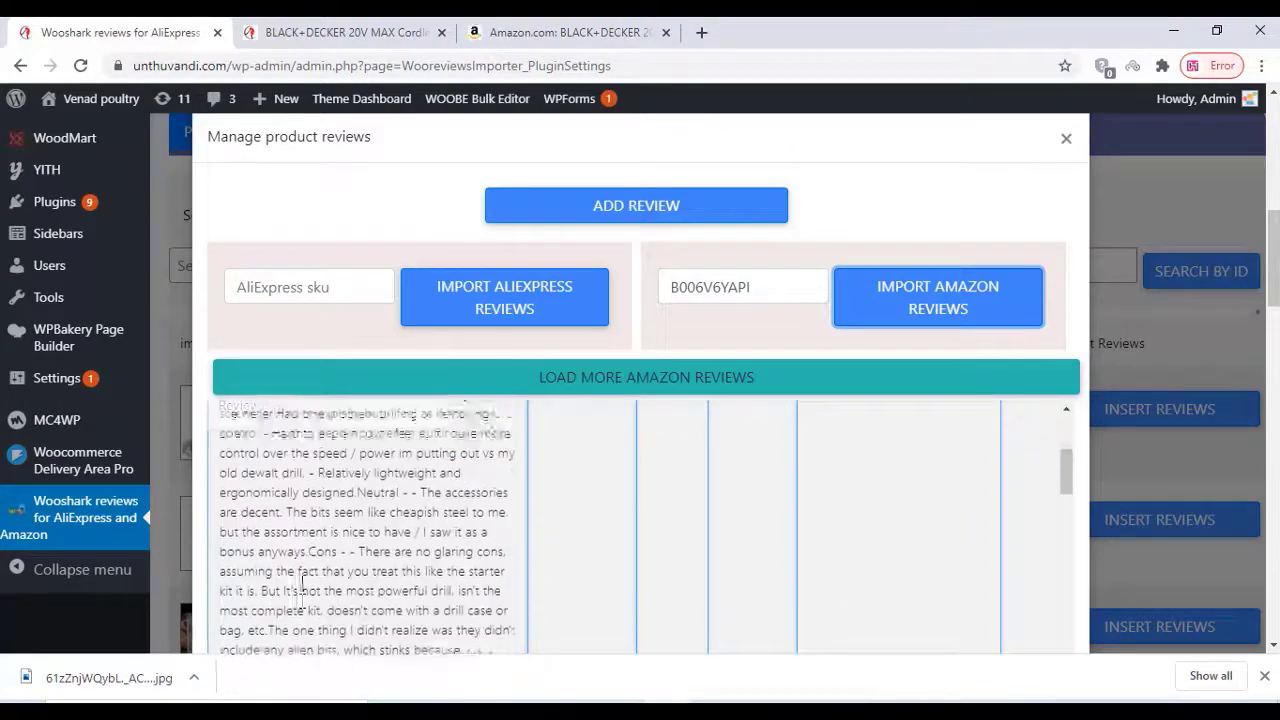
{"action": "scroll", "coordinate": [303, 585], "scroll_direction": "up", "scroll_amount": 3}
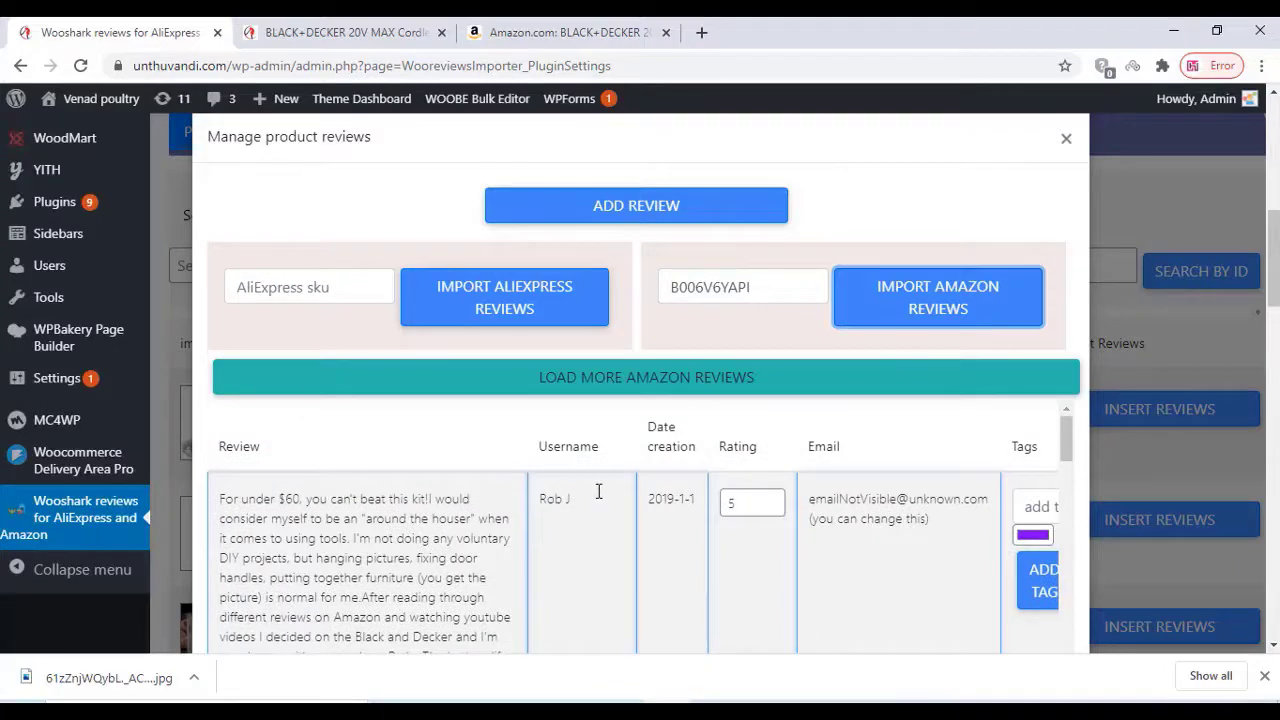
Rename the first review's author, set its date to 2020-1-1 and its rating to 4 stars.
{"action": "left_click_drag", "start_coordinate": [598, 491], "coordinate": [541, 502]}
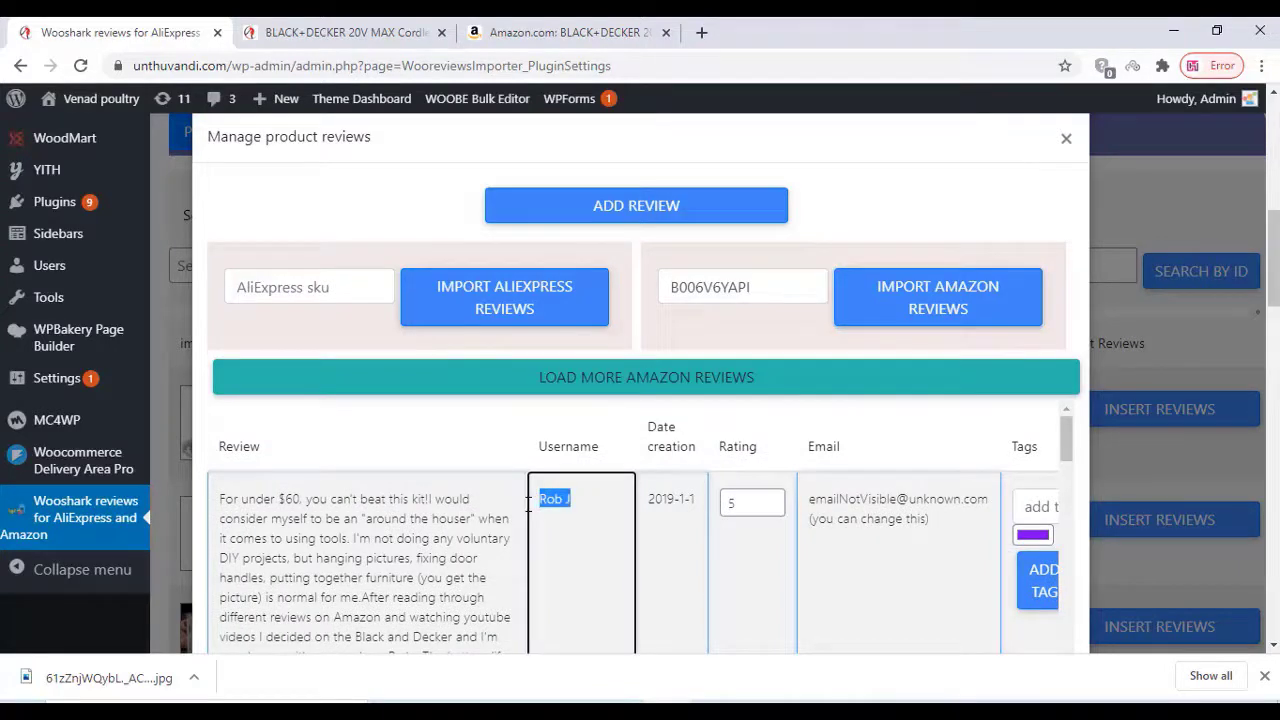
{"action": "type", "text": "demo1"}
{"action": "left_click", "coordinate": [700, 495]}
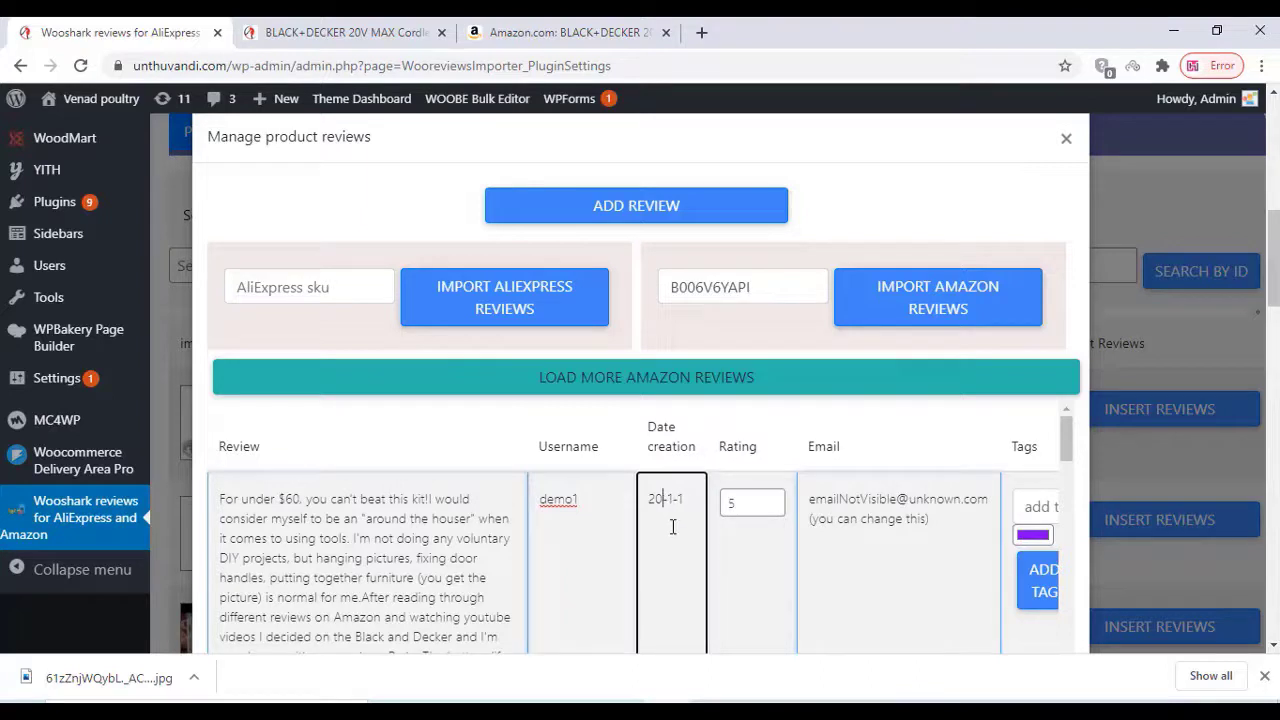
{"action": "type", "text": "20"}
{"action": "left_click", "coordinate": [769, 510]}
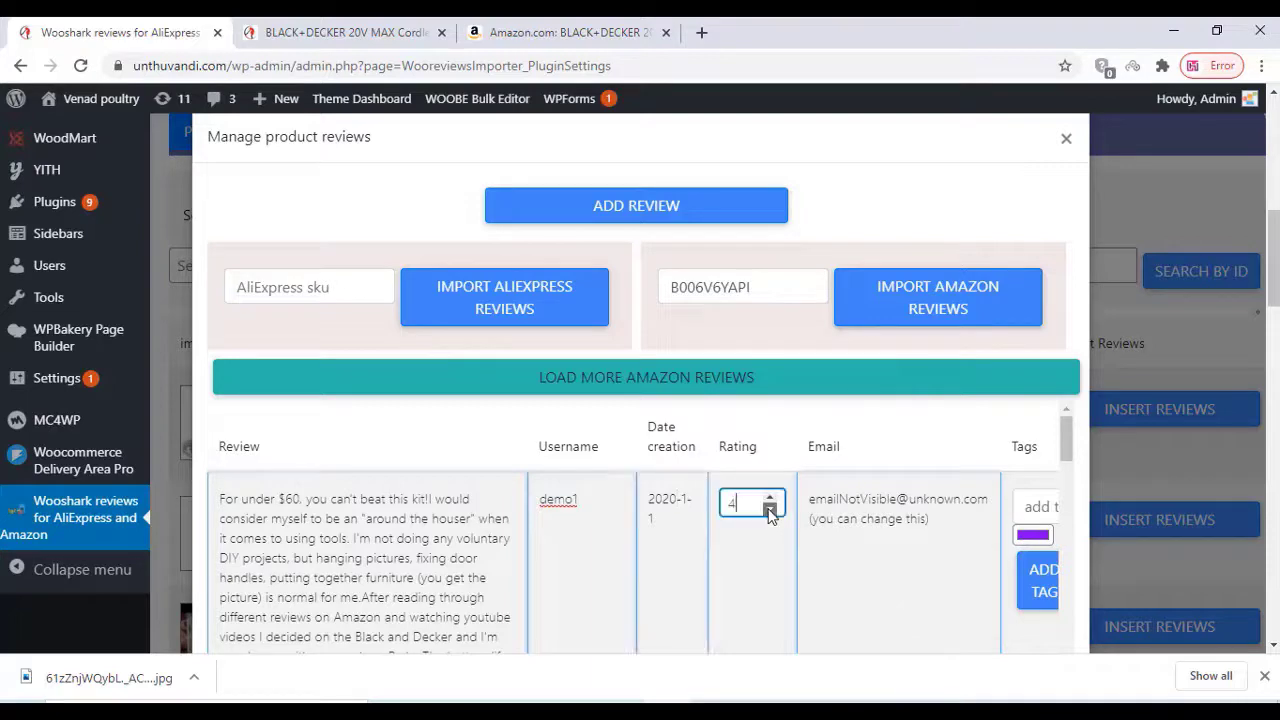
Delete a review's drill-bits photo, undo the deletion, and browse the other imported reviews.
{"action": "scroll", "coordinate": [286, 537], "scroll_direction": "down", "scroll_amount": 2}
{"action": "scroll", "coordinate": [288, 540], "scroll_direction": "up", "scroll_amount": 1}
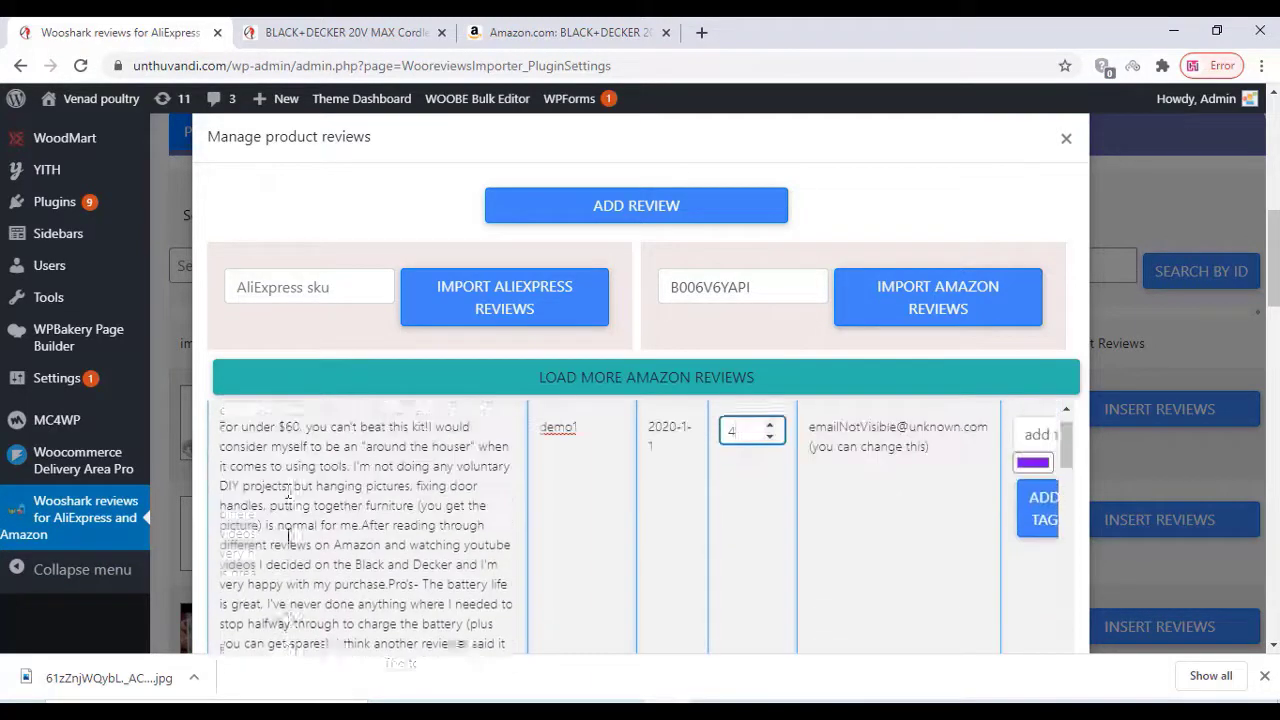
{"action": "scroll", "coordinate": [300, 532], "scroll_direction": "down", "scroll_amount": 3}
{"action": "scroll", "coordinate": [315, 528], "scroll_direction": "down", "scroll_amount": 2}
{"action": "scroll", "coordinate": [320, 526], "scroll_direction": "down", "scroll_amount": 3}
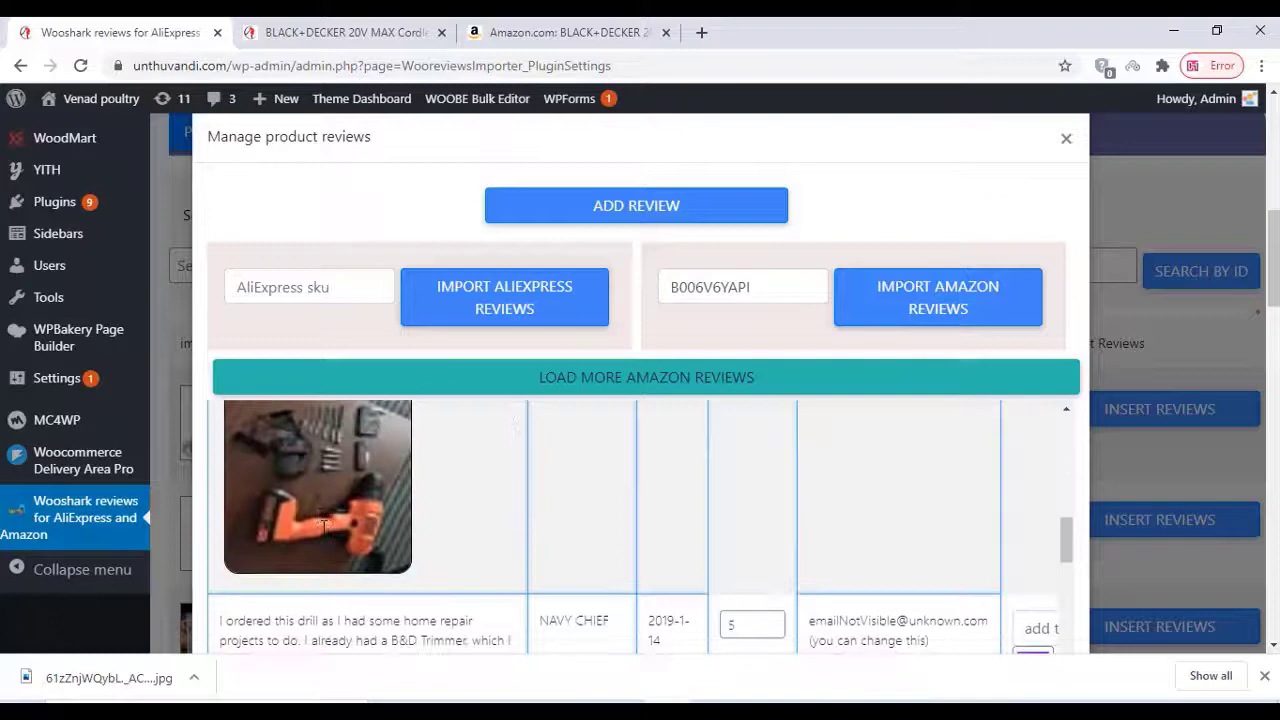
{"action": "left_click", "coordinate": [444, 523]}
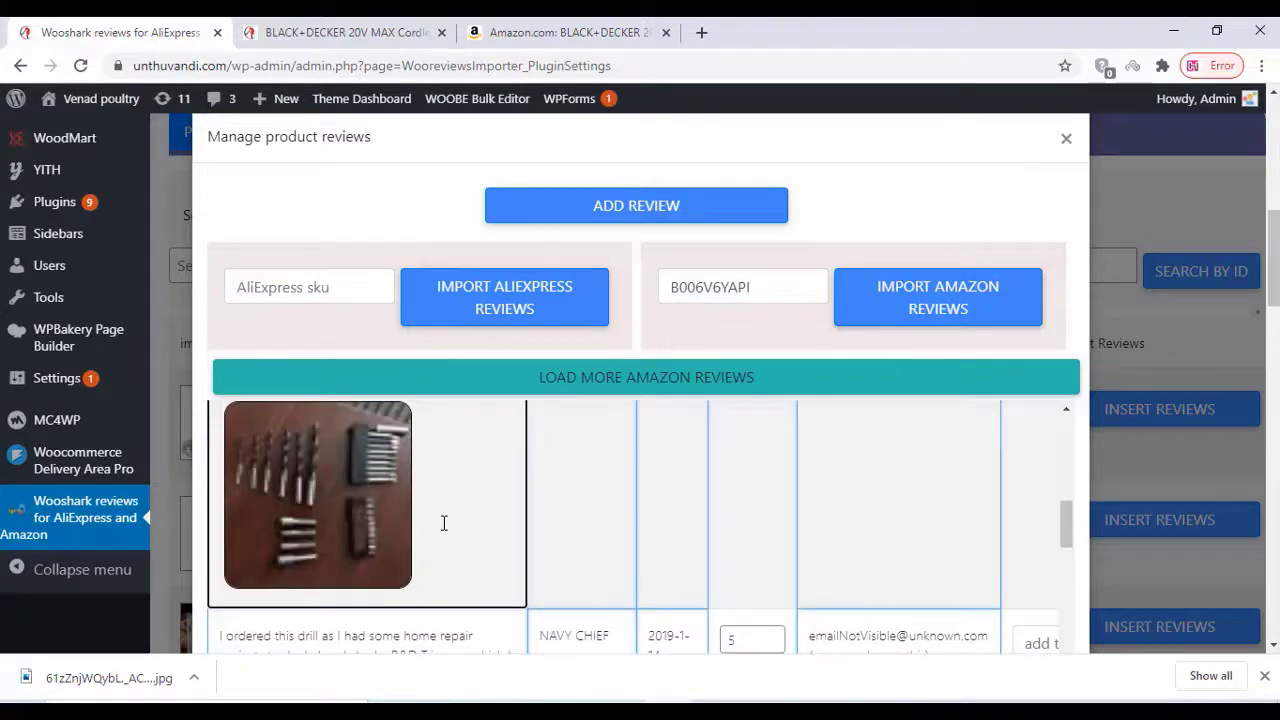
{"action": "key", "text": "BackSpace"}
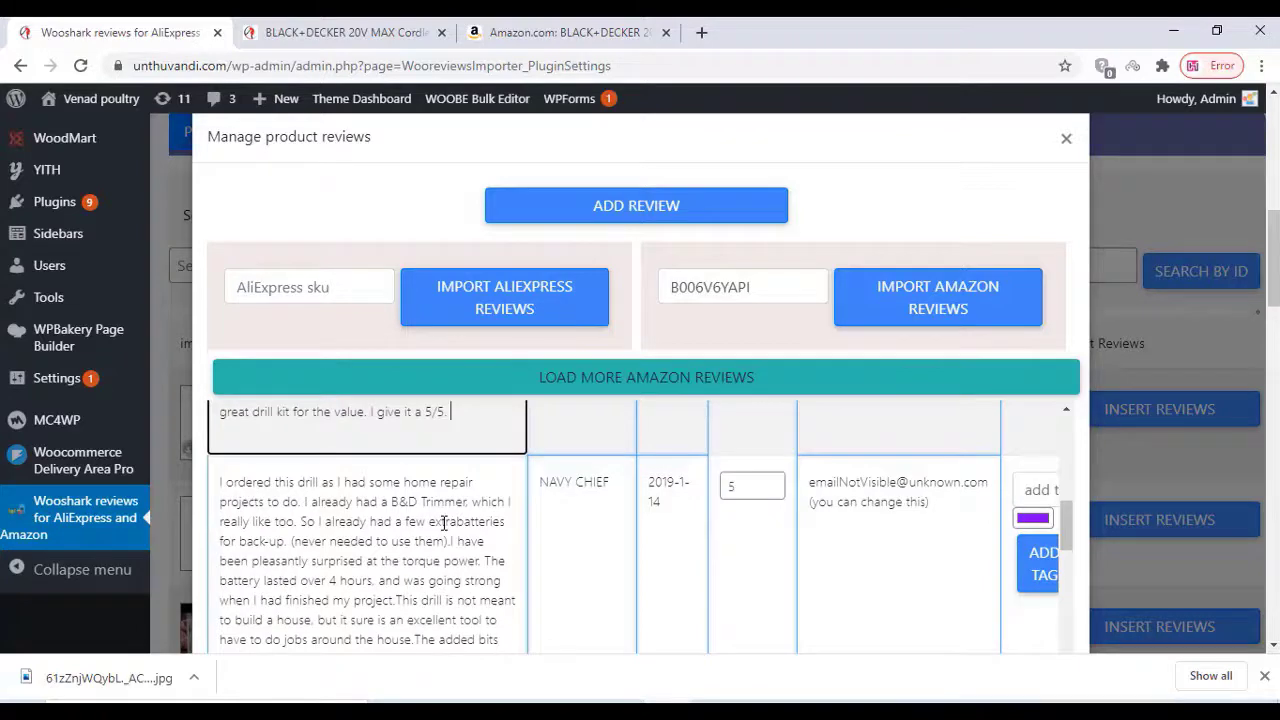
{"action": "key", "text": "ctrl+z"}
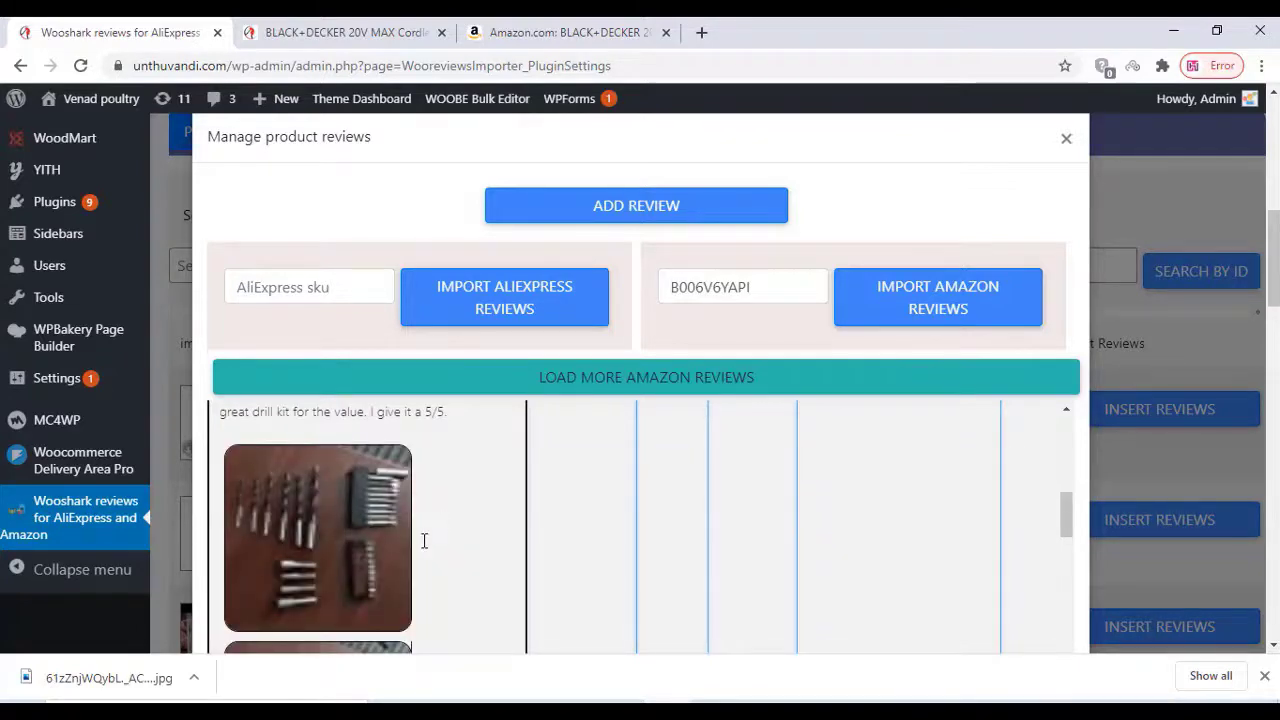
{"action": "scroll", "coordinate": [423, 538], "scroll_direction": "up", "scroll_amount": 2}
{"action": "scroll", "coordinate": [423, 541], "scroll_direction": "up", "scroll_amount": 4}
{"action": "scroll", "coordinate": [423, 541], "scroll_direction": "up", "scroll_amount": 3}
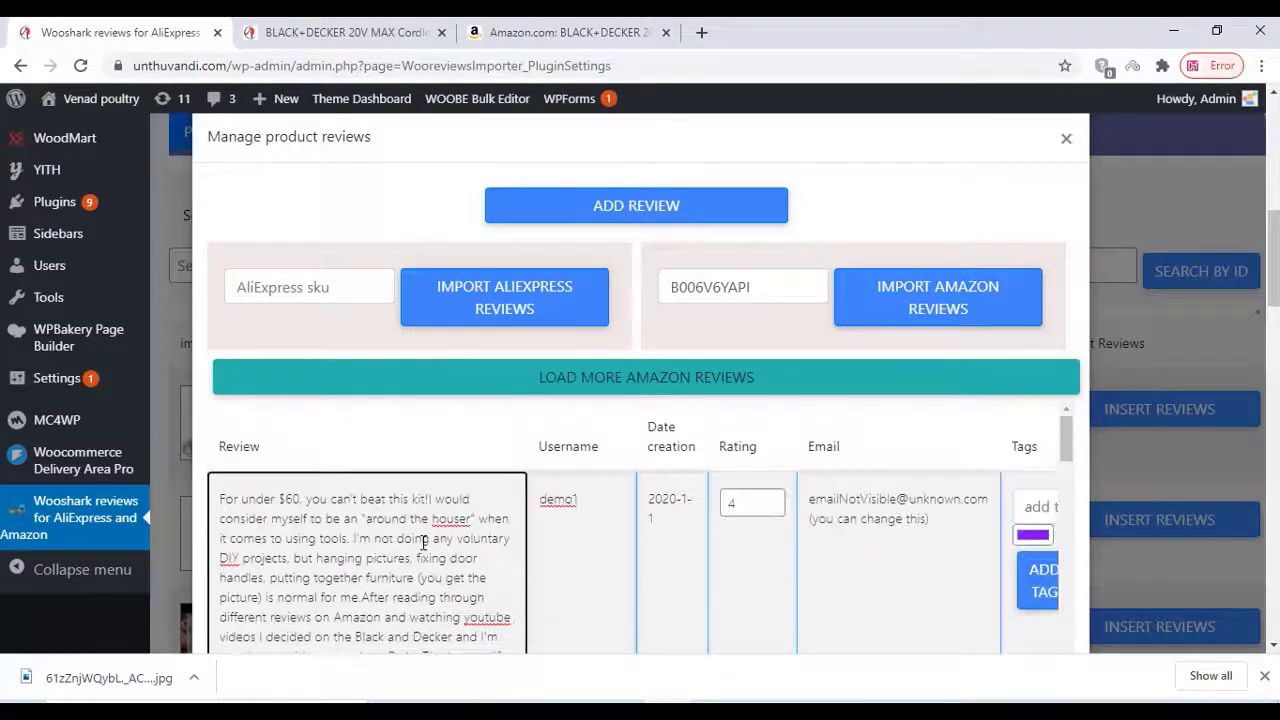
{"action": "scroll", "coordinate": [420, 550], "scroll_direction": "down", "scroll_amount": 5}
{"action": "scroll", "coordinate": [420, 550], "scroll_direction": "down", "scroll_amount": 3}
{"action": "scroll", "coordinate": [491, 563], "scroll_direction": "down", "scroll_amount": 1}
{"action": "scroll", "coordinate": [491, 563], "scroll_direction": "down", "scroll_amount": 3}
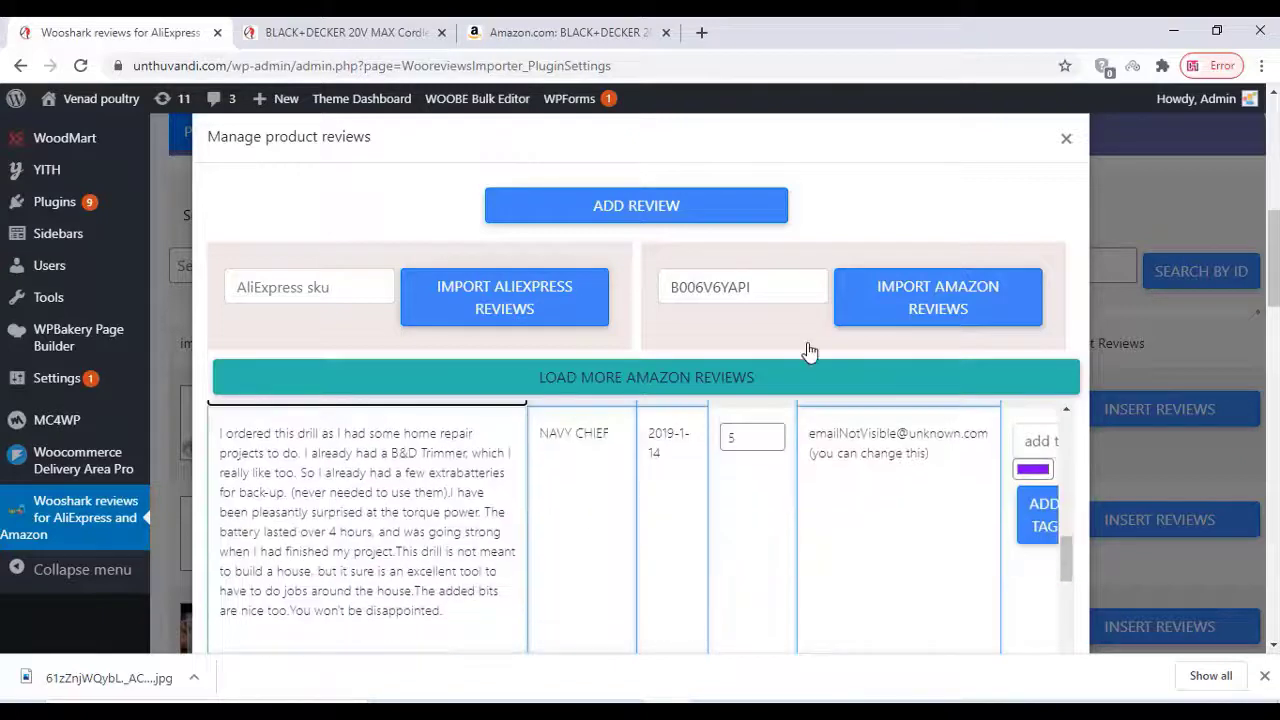
Zoom Chrome out to 50% to see more of the imported reviews.
{"action": "left_click", "coordinate": [1261, 65]}
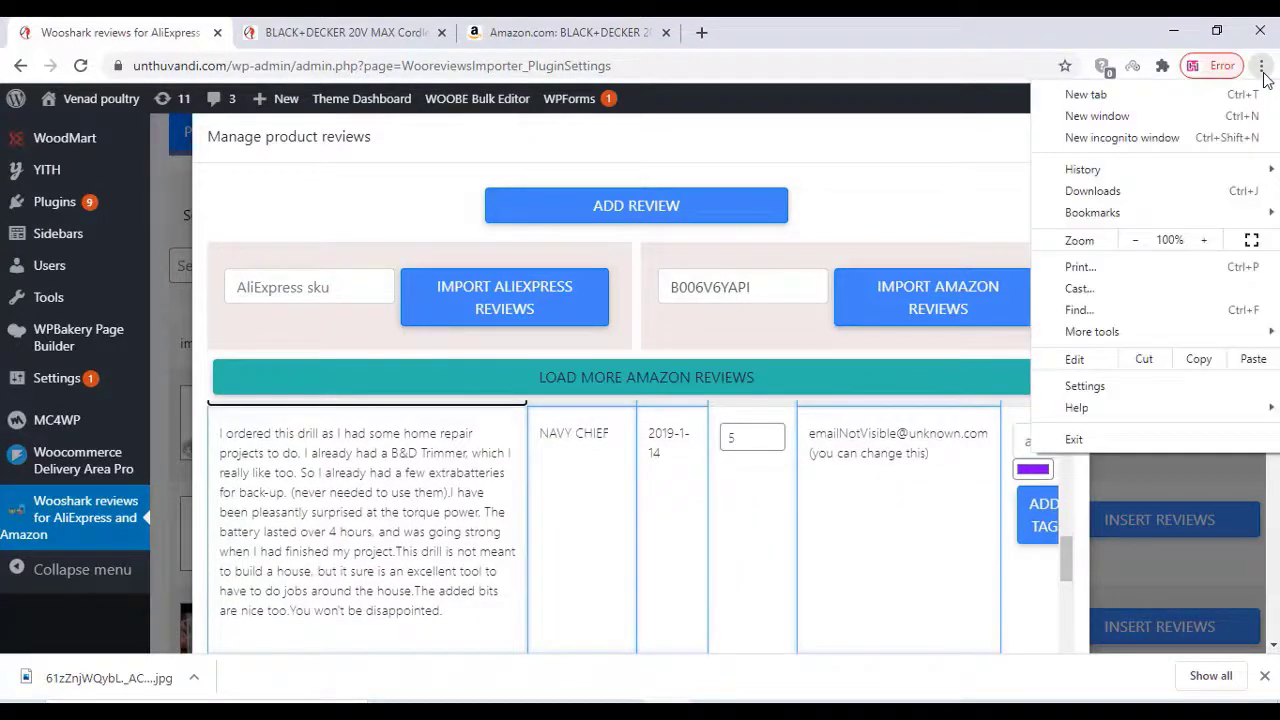
{"action": "left_click", "coordinate": [1133, 241]}
{"action": "left_click", "coordinate": [1133, 241]}
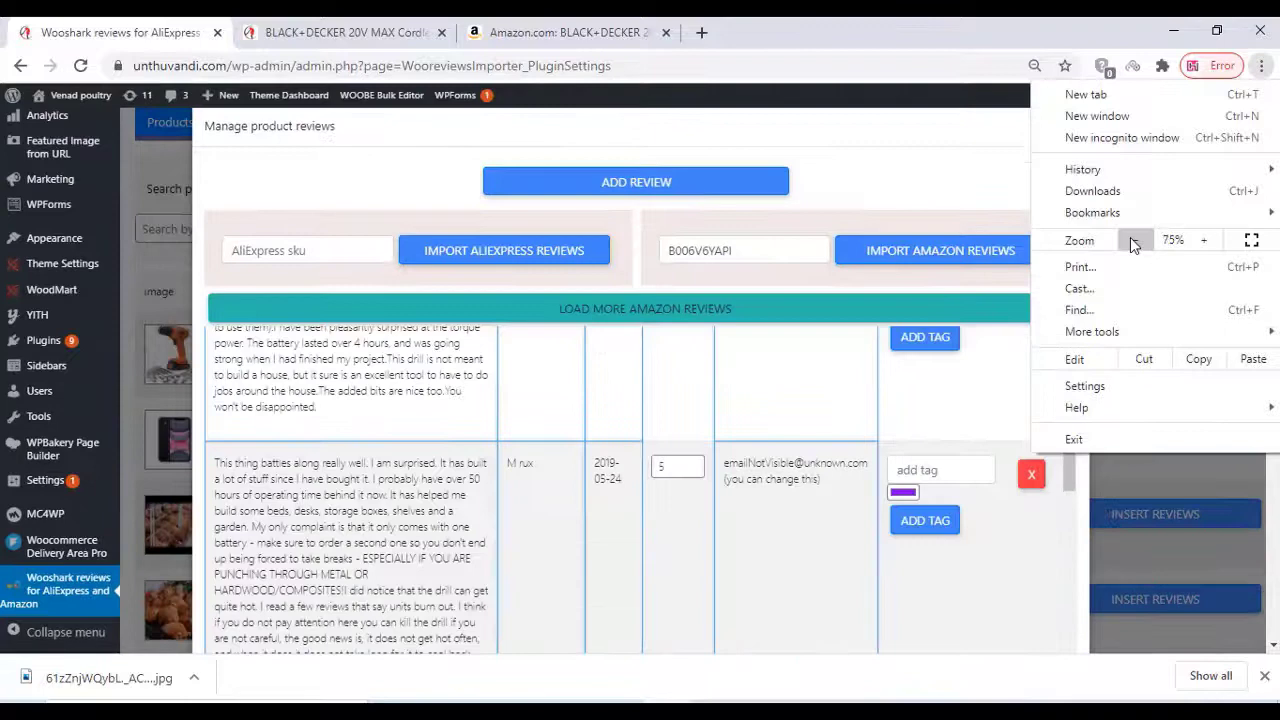
{"action": "left_click", "coordinate": [529, 371]}
{"action": "scroll", "coordinate": [529, 371], "scroll_direction": "down", "scroll_amount": 3}
{"action": "scroll", "coordinate": [529, 371], "scroll_direction": "down", "scroll_amount": 3}
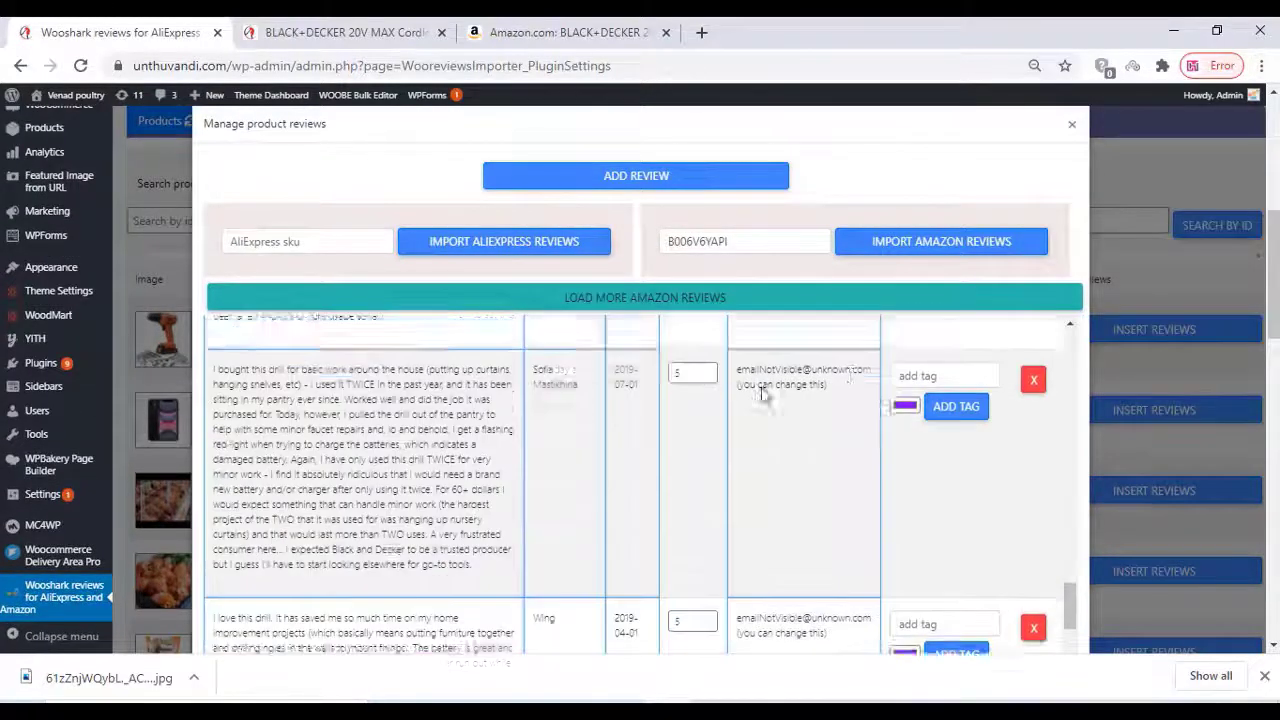
{"action": "scroll", "coordinate": [700, 320], "scroll_direction": "down", "scroll_amount": 1}
{"action": "scroll", "coordinate": [837, 268], "scroll_direction": "down", "scroll_amount": 2}
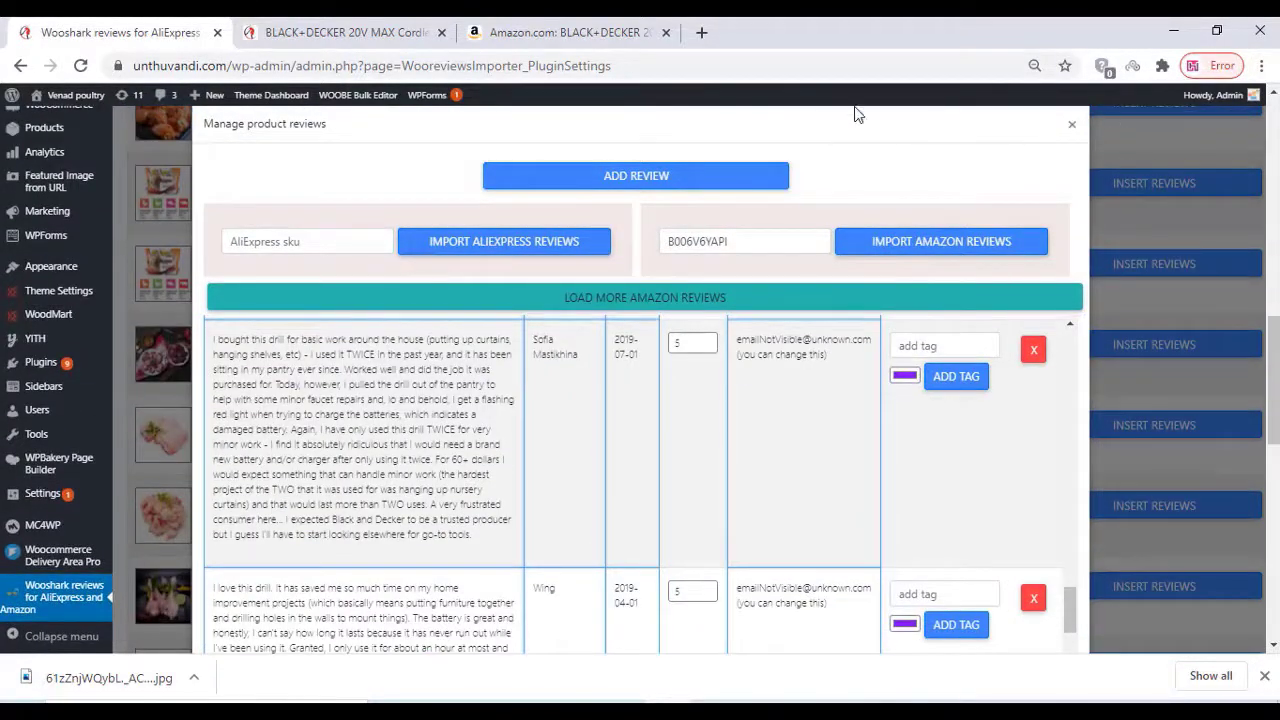
{"action": "left_click", "coordinate": [1262, 65]}
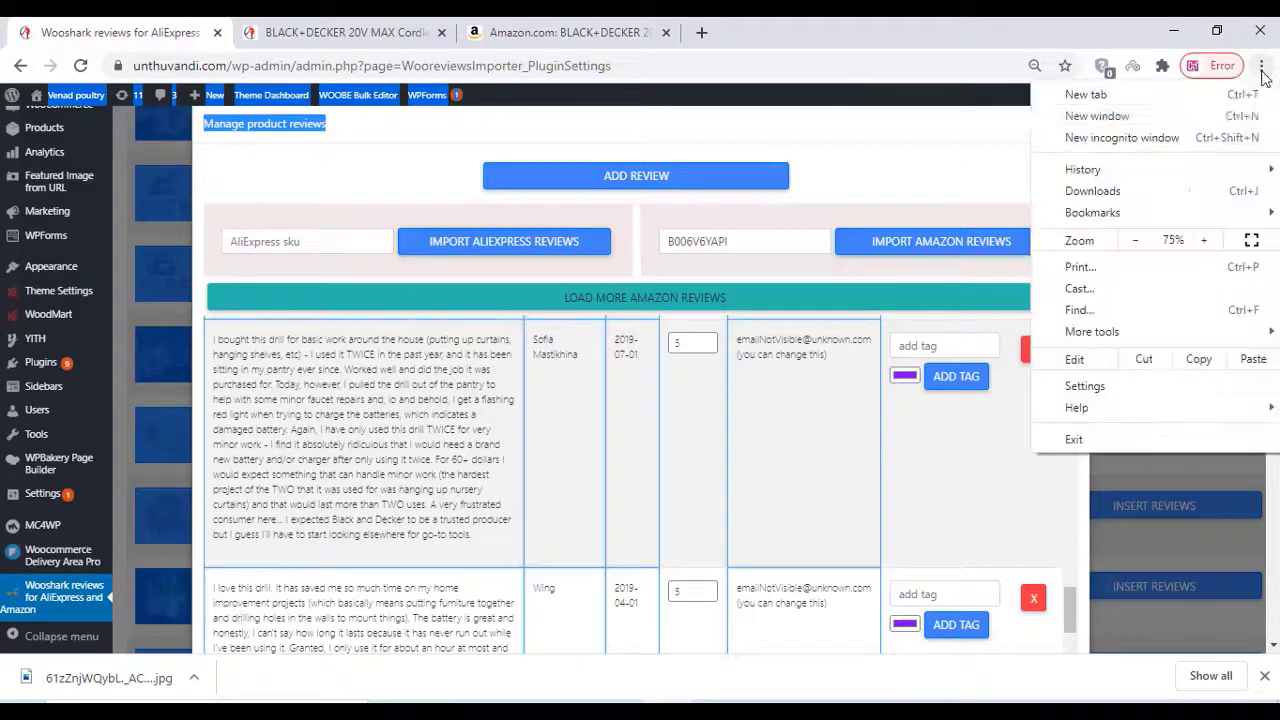
{"action": "left_click", "coordinate": [1136, 241]}
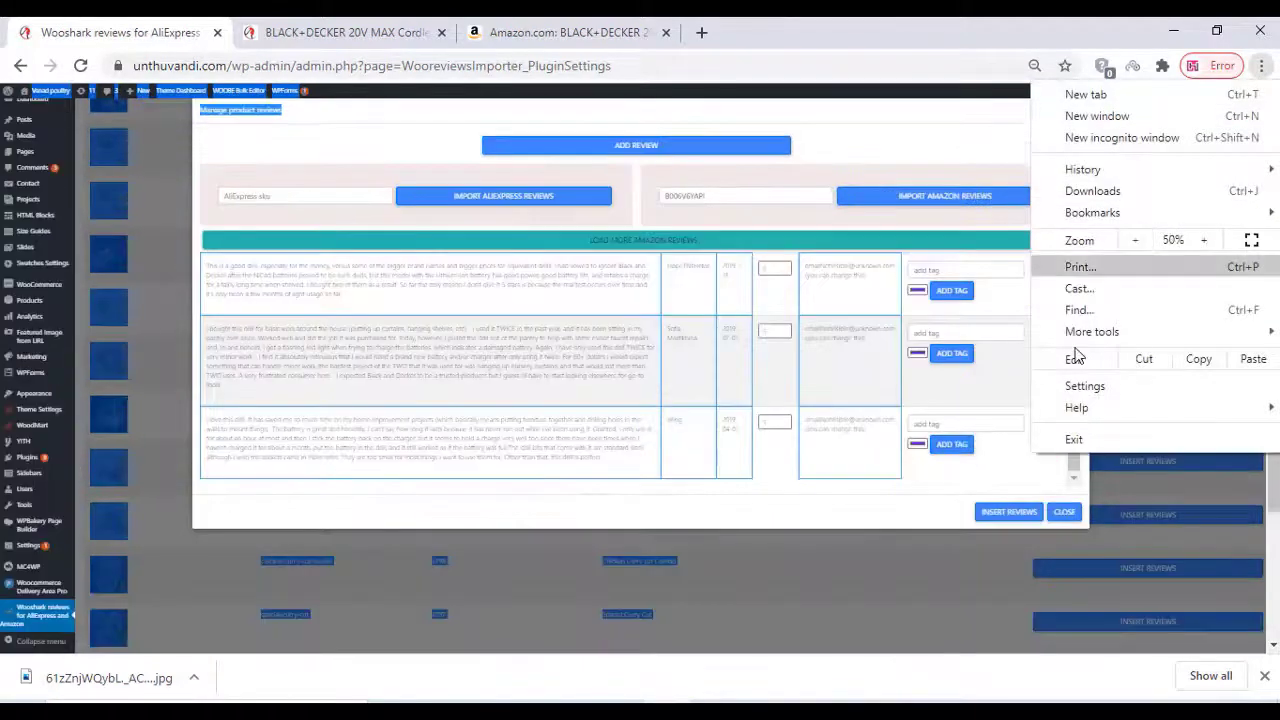
{"action": "left_click", "coordinate": [541, 413]}
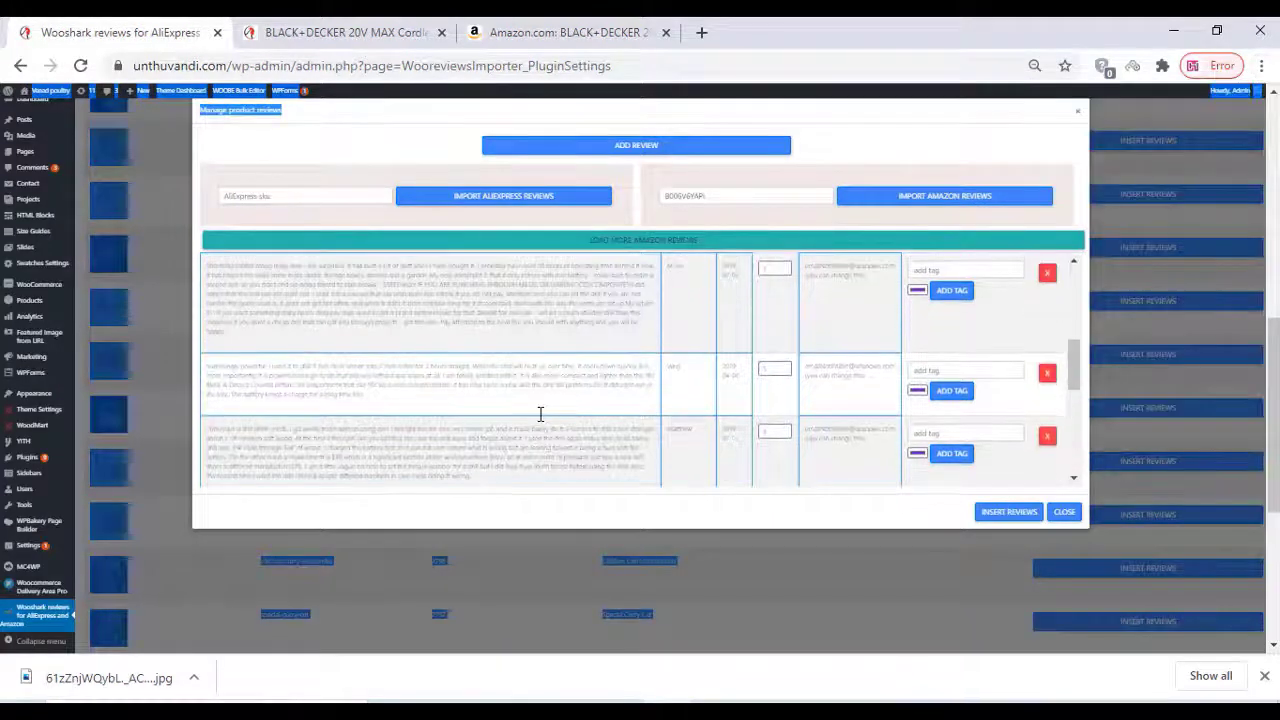
Give another review a demo author name and insert the edited reviews into the drill.
{"action": "scroll", "coordinate": [540, 413], "scroll_direction": "up", "scroll_amount": 3}
{"action": "scroll", "coordinate": [555, 410], "scroll_direction": "down", "scroll_amount": 4}
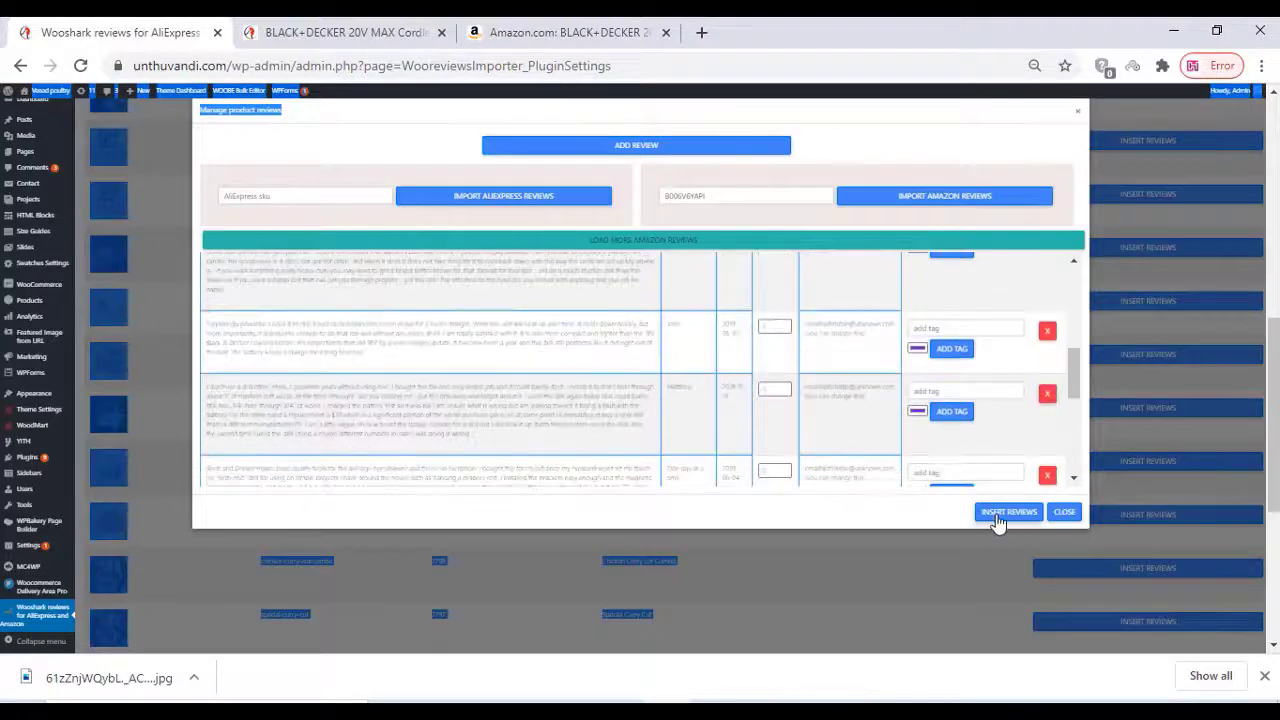
{"action": "double_click", "coordinate": [696, 390]}
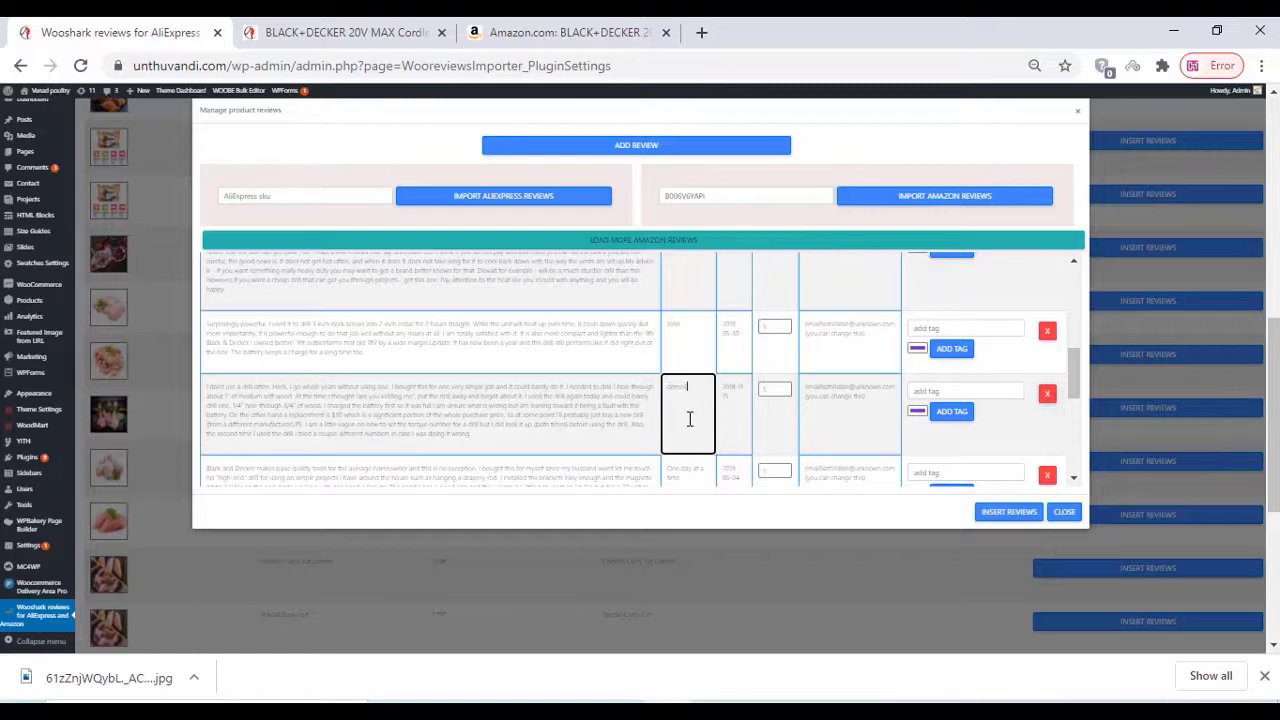
{"action": "left_click", "coordinate": [987, 511]}
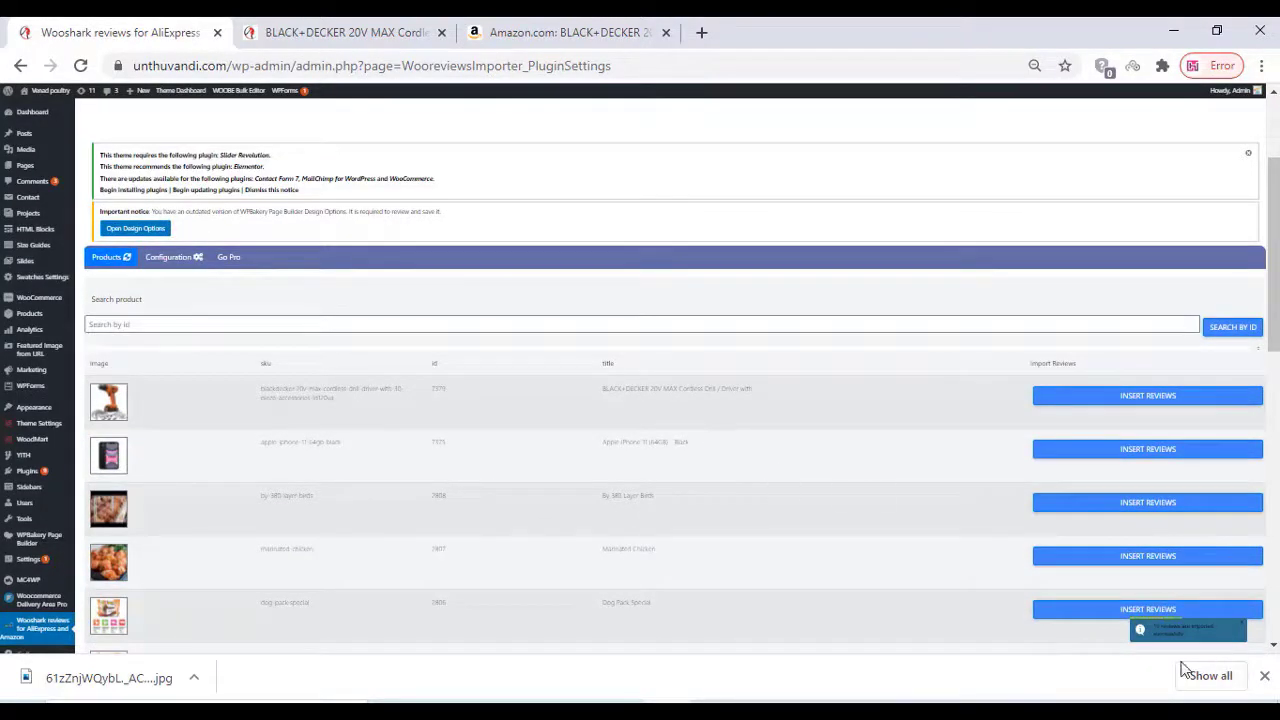
Zoom Chrome back from 50% to 100% and scroll down to the product table.
{"action": "left_click", "coordinate": [1261, 65]}
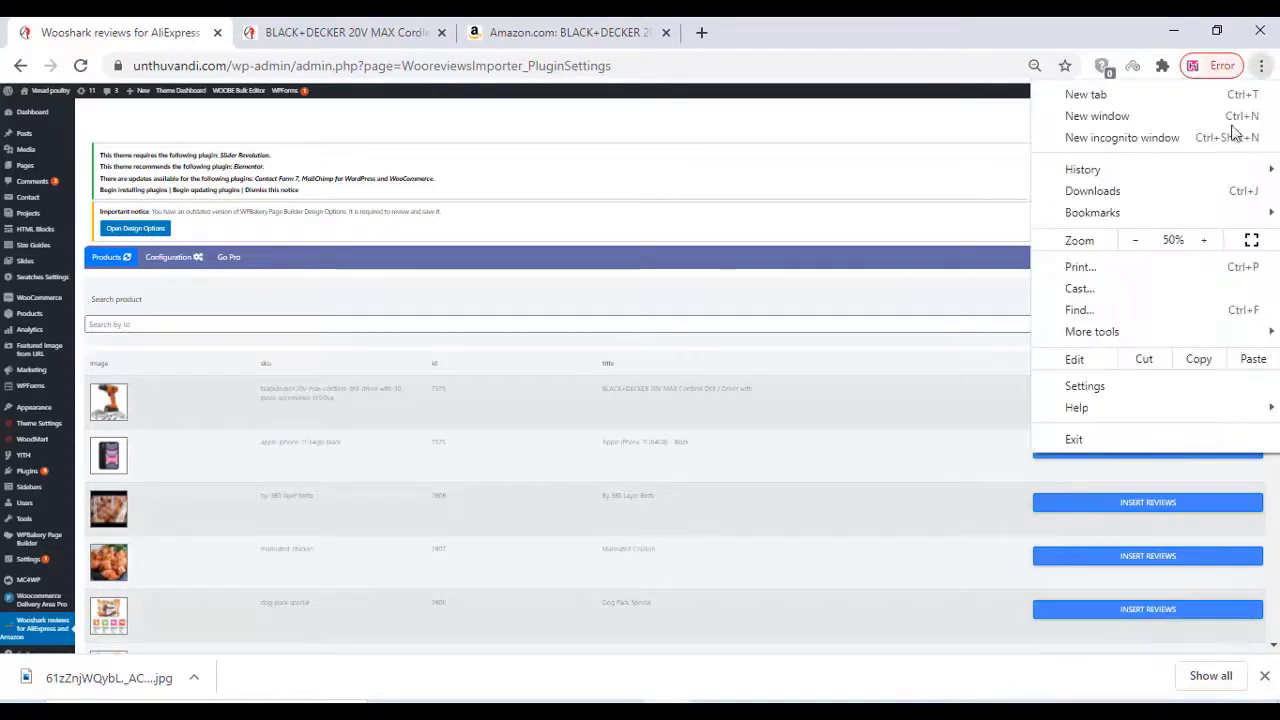
{"action": "left_click", "coordinate": [1203, 241]}
{"action": "left_click", "coordinate": [1203, 241]}
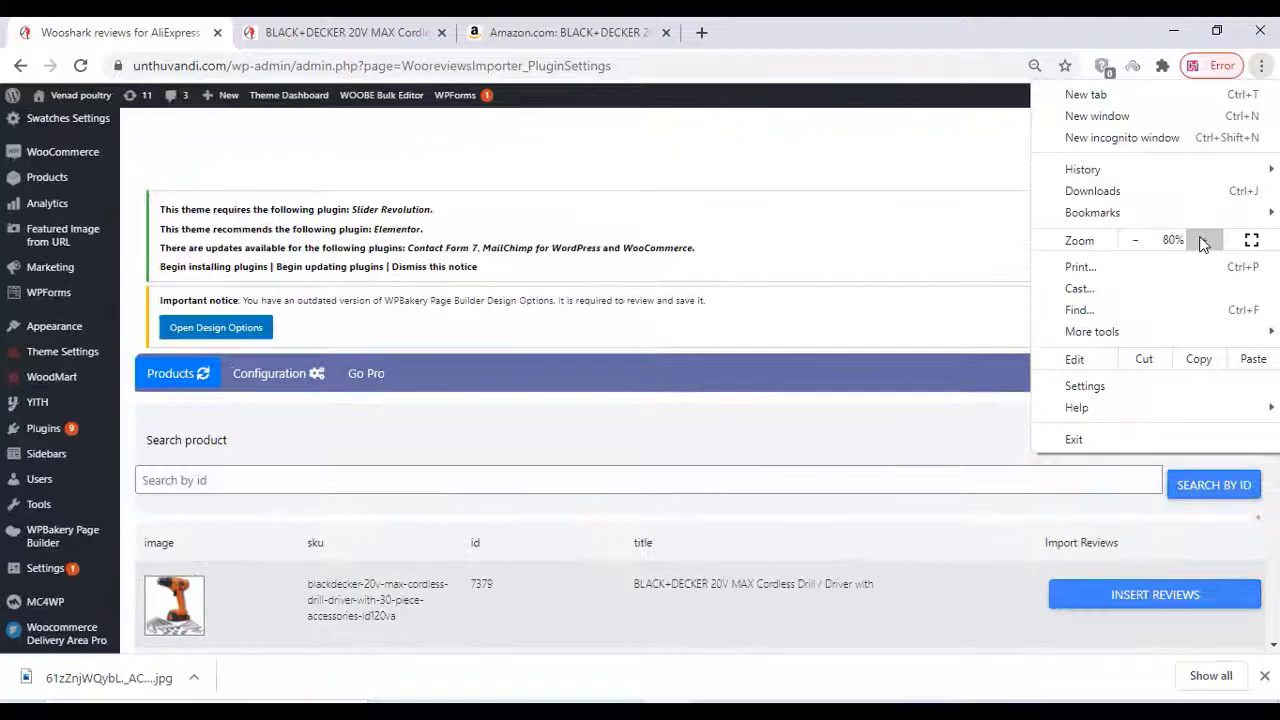
{"action": "left_click", "coordinate": [1203, 241]}
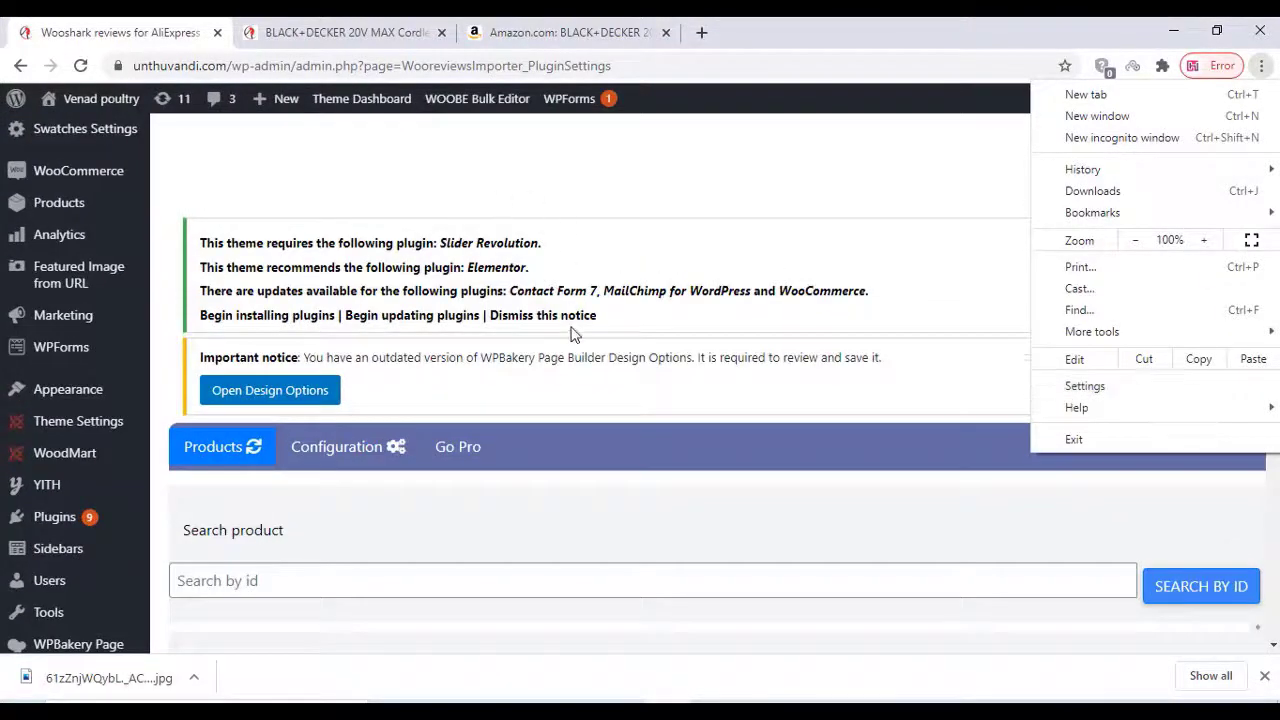
{"action": "left_click", "coordinate": [575, 337]}
{"action": "scroll", "coordinate": [575, 337], "scroll_direction": "down", "scroll_amount": 3}
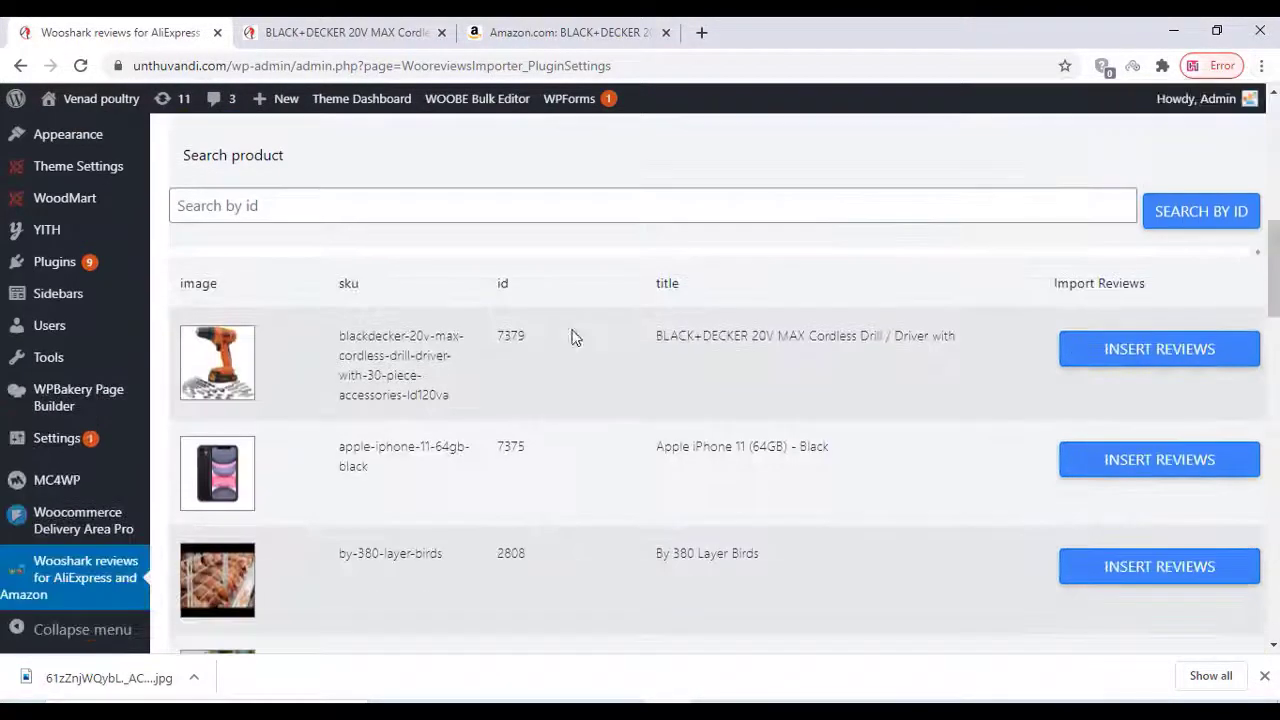
Reload the drill's storefront product page to fetch the newly inserted reviews.
{"action": "left_click", "coordinate": [290, 24]}
{"action": "scroll", "coordinate": [623, 306], "scroll_direction": "down", "scroll_amount": 2}
{"action": "scroll", "coordinate": [608, 329], "scroll_direction": "down", "scroll_amount": 2}
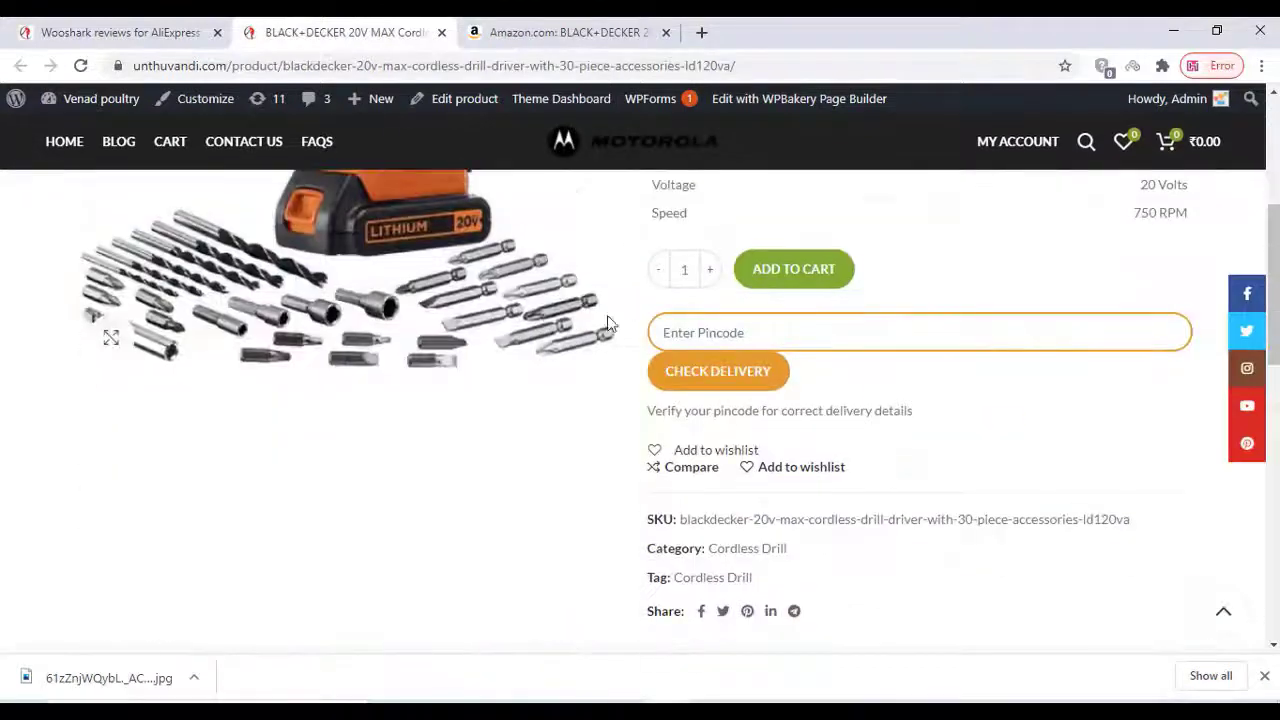
{"action": "right_click", "coordinate": [543, 449]}
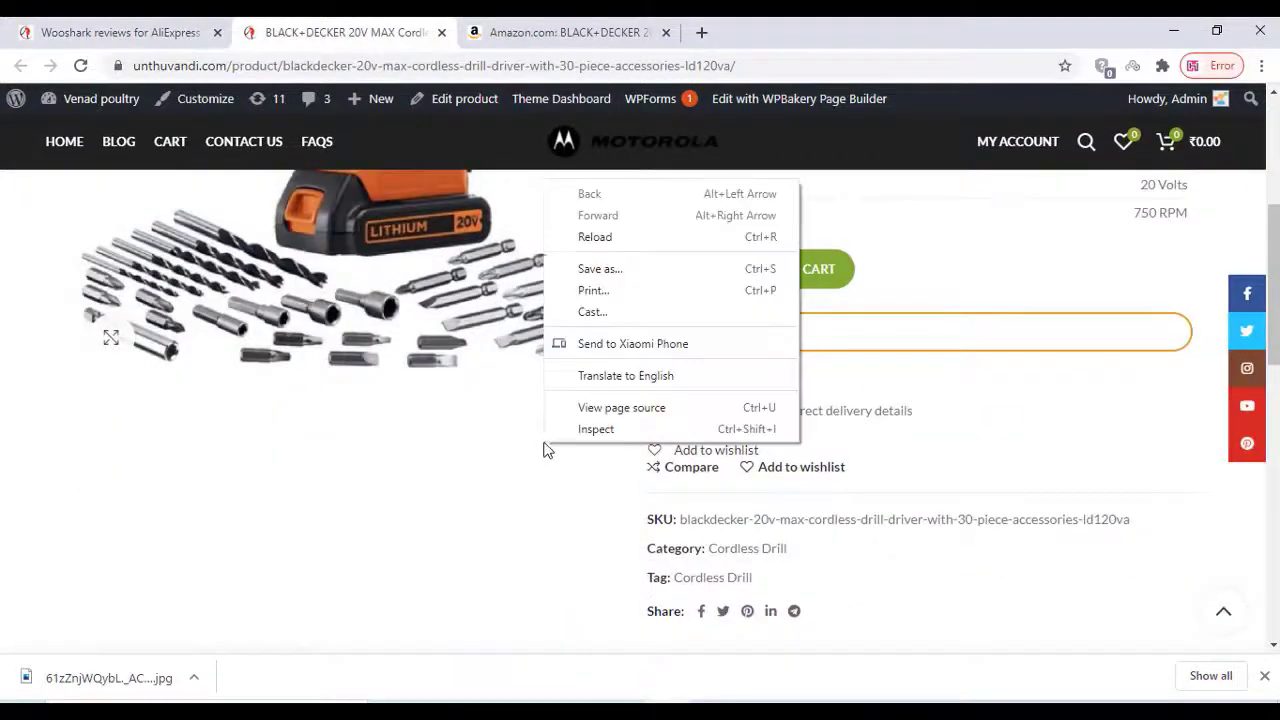
{"action": "left_click", "coordinate": [598, 240]}
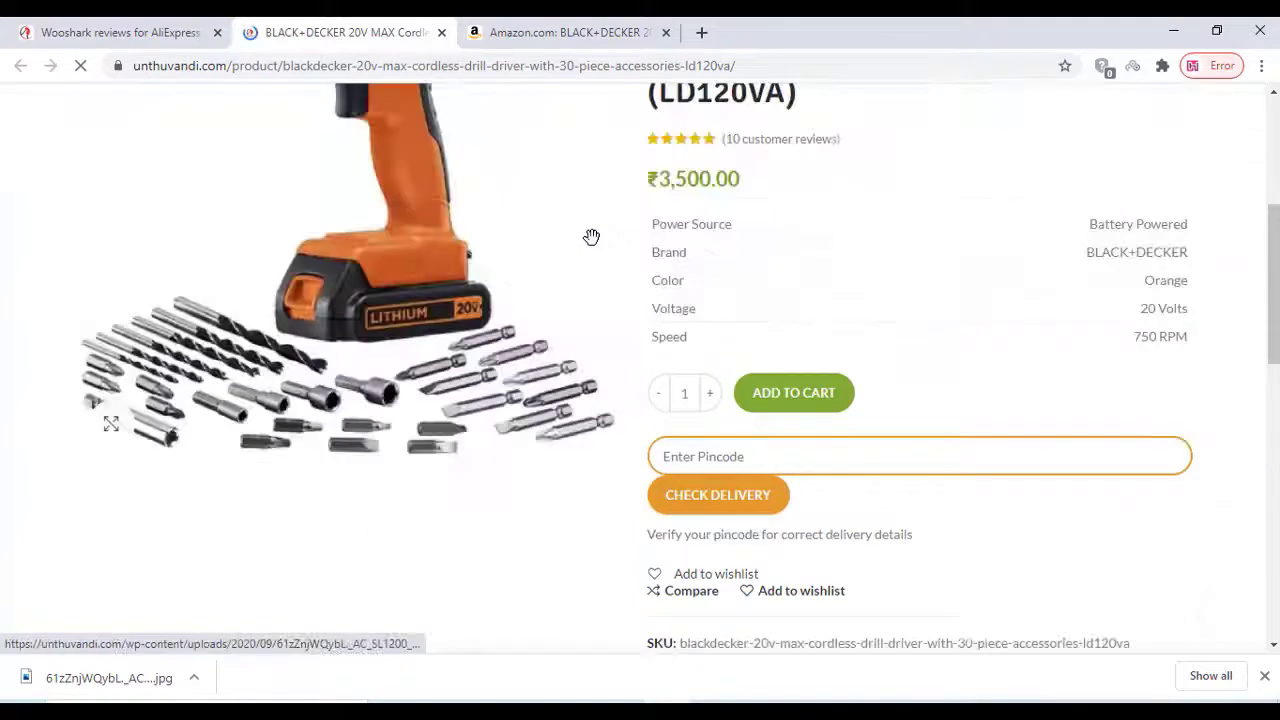
{"action": "scroll", "coordinate": [591, 240], "scroll_direction": "down", "scroll_amount": 2}
{"action": "scroll", "coordinate": [590, 250], "scroll_direction": "down", "scroll_amount": 3}
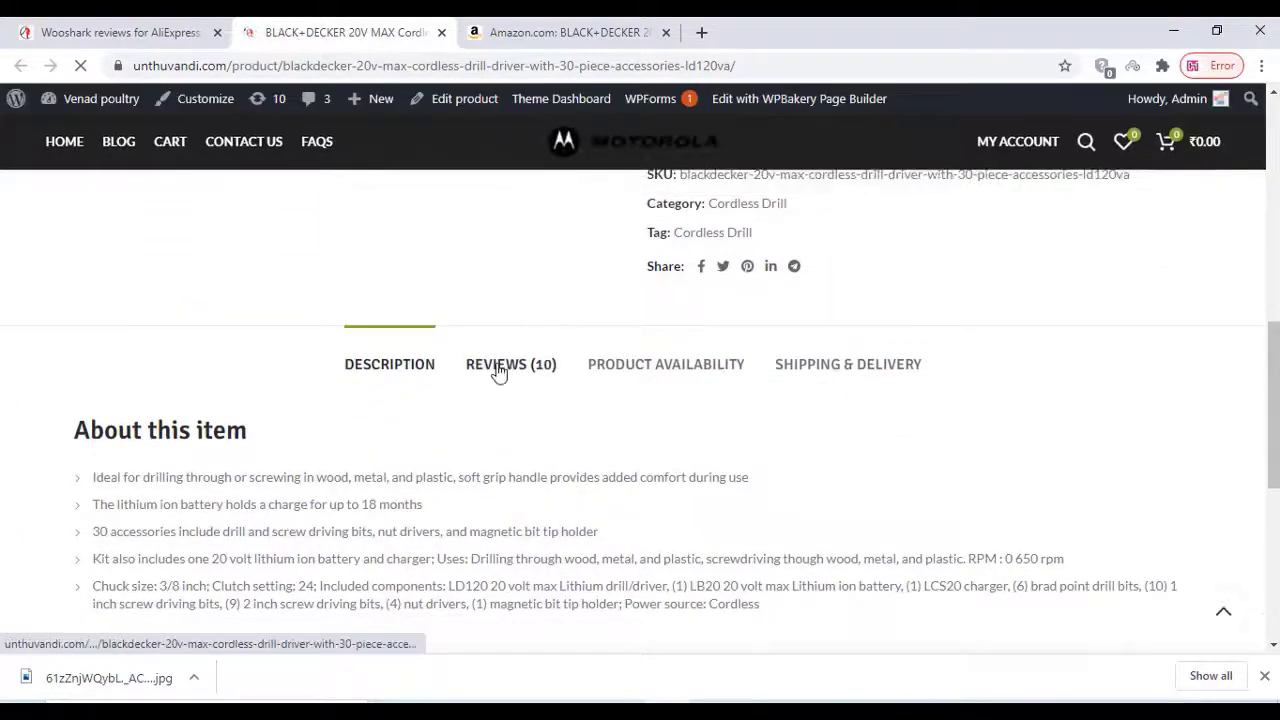
Open the Reviews (10) tab and scroll through the imported reviews, including demo3's.
{"action": "left_click", "coordinate": [497, 368]}
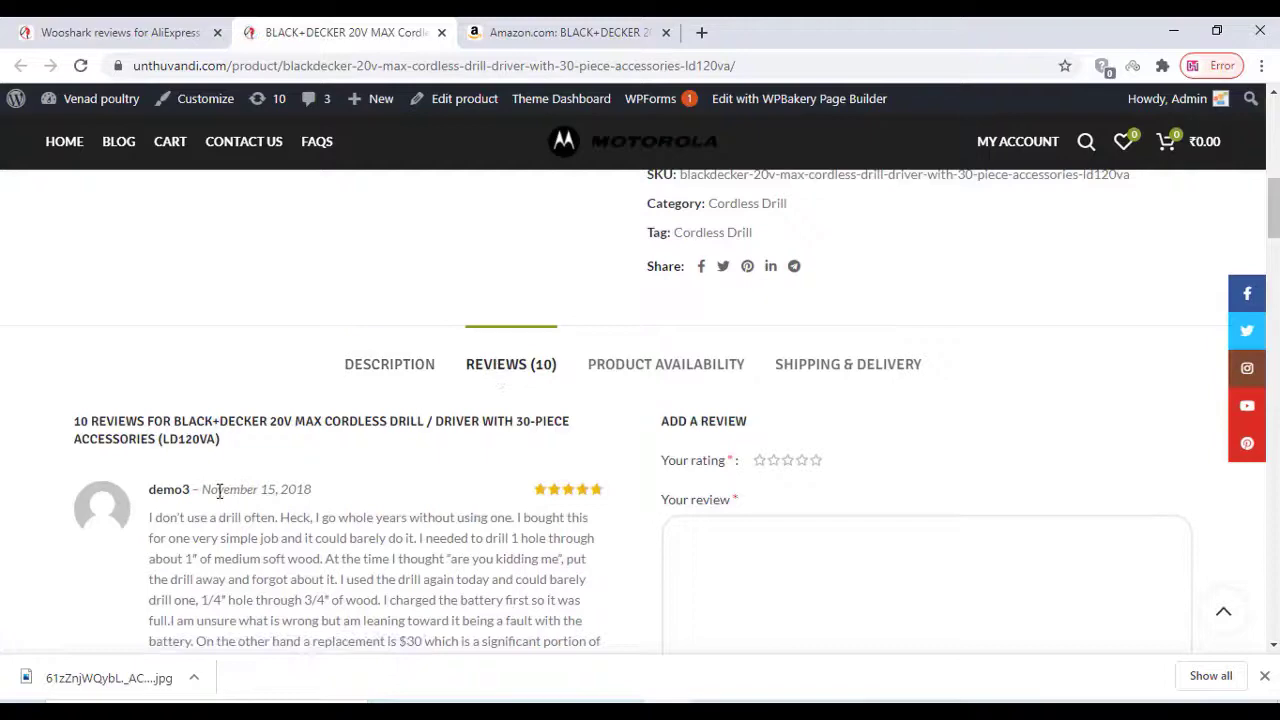
{"action": "left_click_drag", "start_coordinate": [227, 491], "coordinate": [325, 486]}
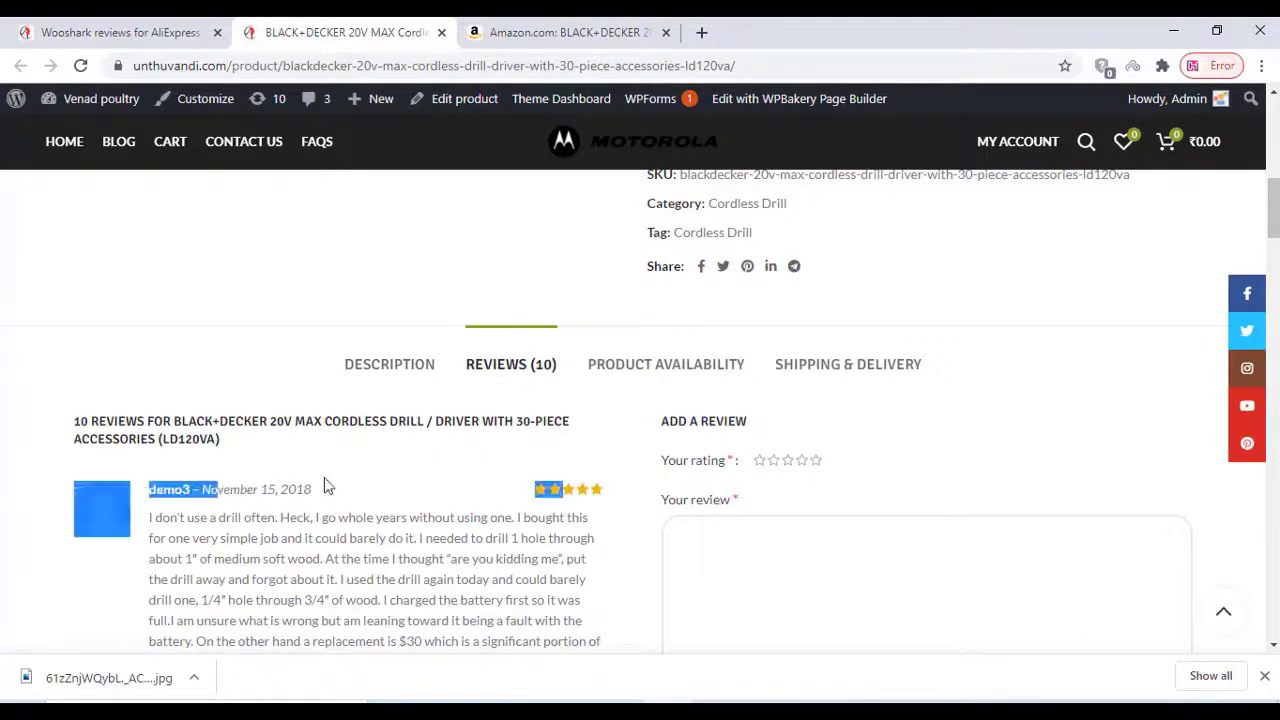
{"action": "left_click", "coordinate": [351, 479]}
{"action": "scroll", "coordinate": [335, 479], "scroll_direction": "down", "scroll_amount": 5}
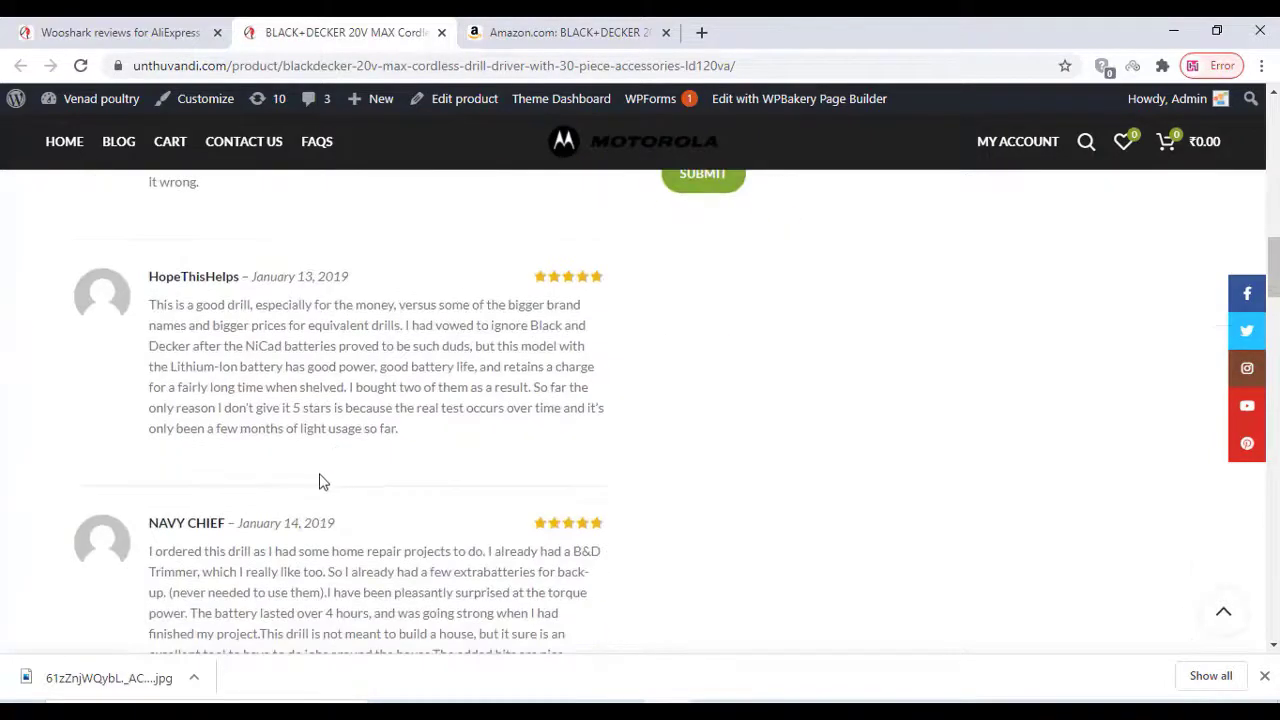
{"action": "scroll", "coordinate": [319, 481], "scroll_direction": "down", "scroll_amount": 5}
{"action": "scroll", "coordinate": [319, 481], "scroll_direction": "down", "scroll_amount": 5}
{"action": "scroll", "coordinate": [319, 481], "scroll_direction": "down", "scroll_amount": 4}
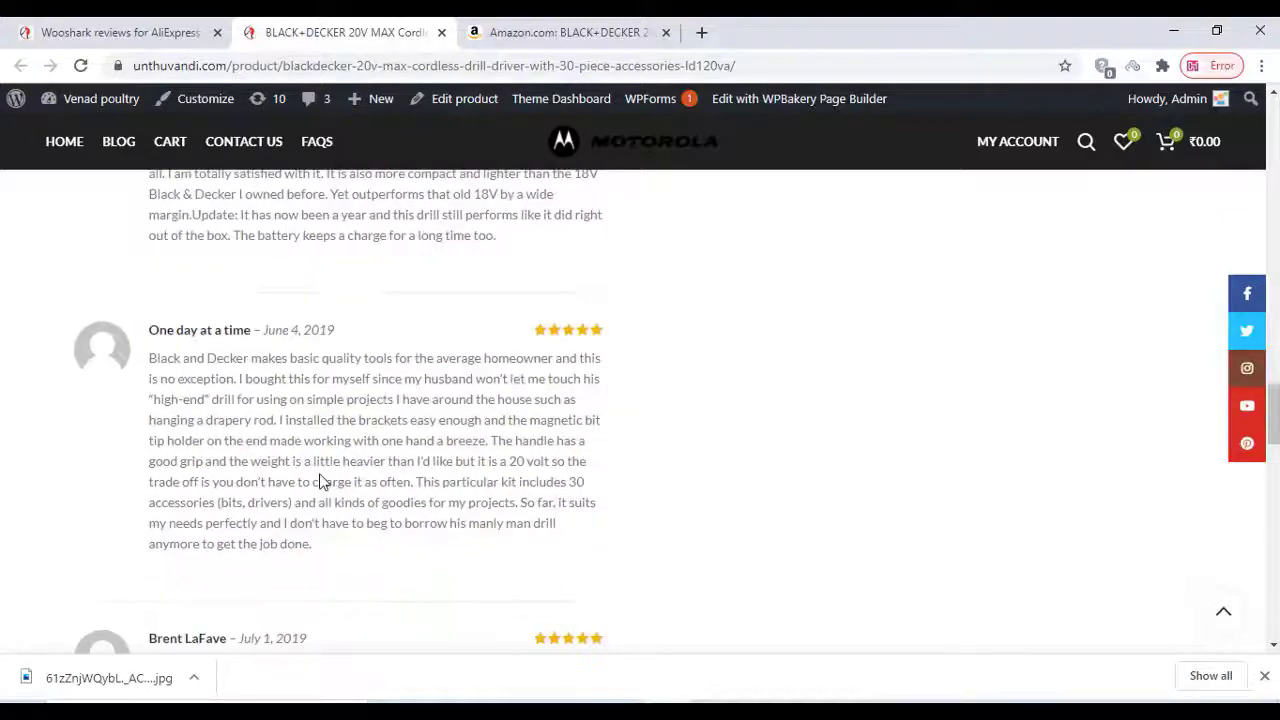
{"action": "scroll", "coordinate": [320, 476], "scroll_direction": "up", "scroll_amount": 3}
{"action": "scroll", "coordinate": [320, 476], "scroll_direction": "up", "scroll_amount": 5}
{"action": "scroll", "coordinate": [321, 474], "scroll_direction": "up", "scroll_amount": 6}
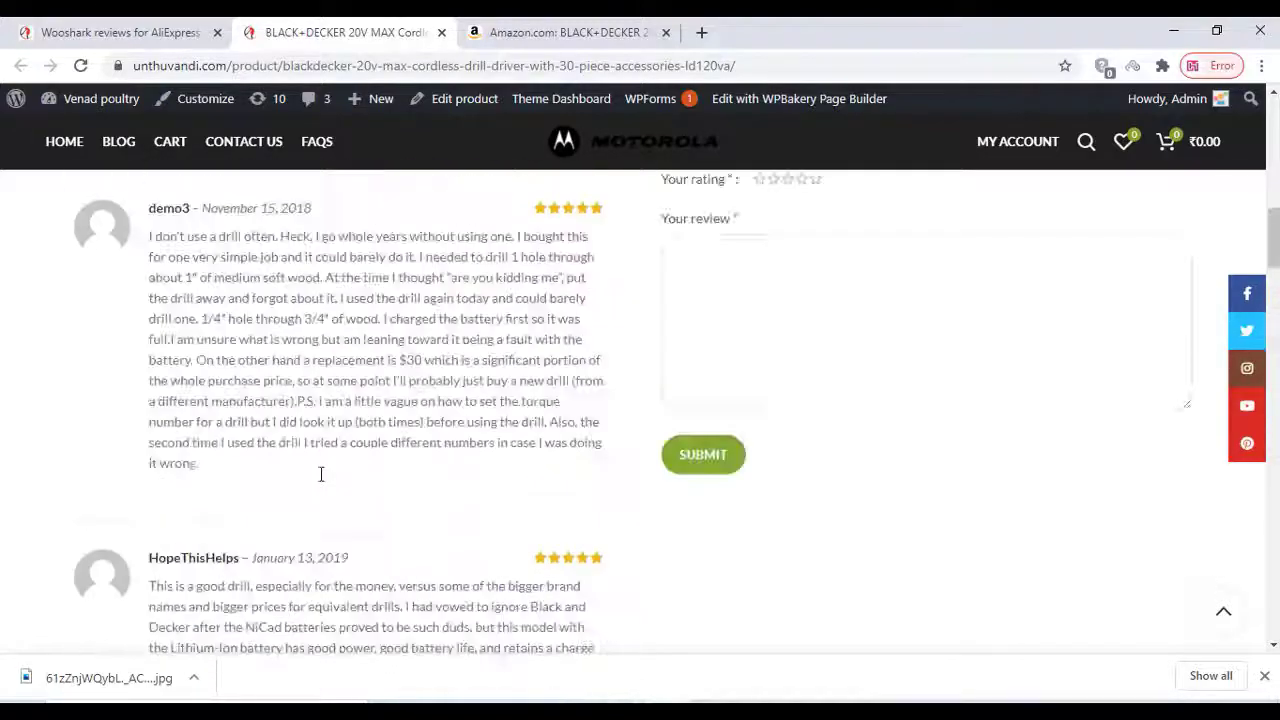
{"action": "scroll", "coordinate": [320, 474], "scroll_direction": "up", "scroll_amount": 4}
{"action": "scroll", "coordinate": [320, 474], "scroll_direction": "down", "scroll_amount": 3}
{"action": "scroll", "coordinate": [320, 474], "scroll_direction": "down", "scroll_amount": 4}
{"action": "scroll", "coordinate": [320, 478], "scroll_direction": "down", "scroll_amount": 5}
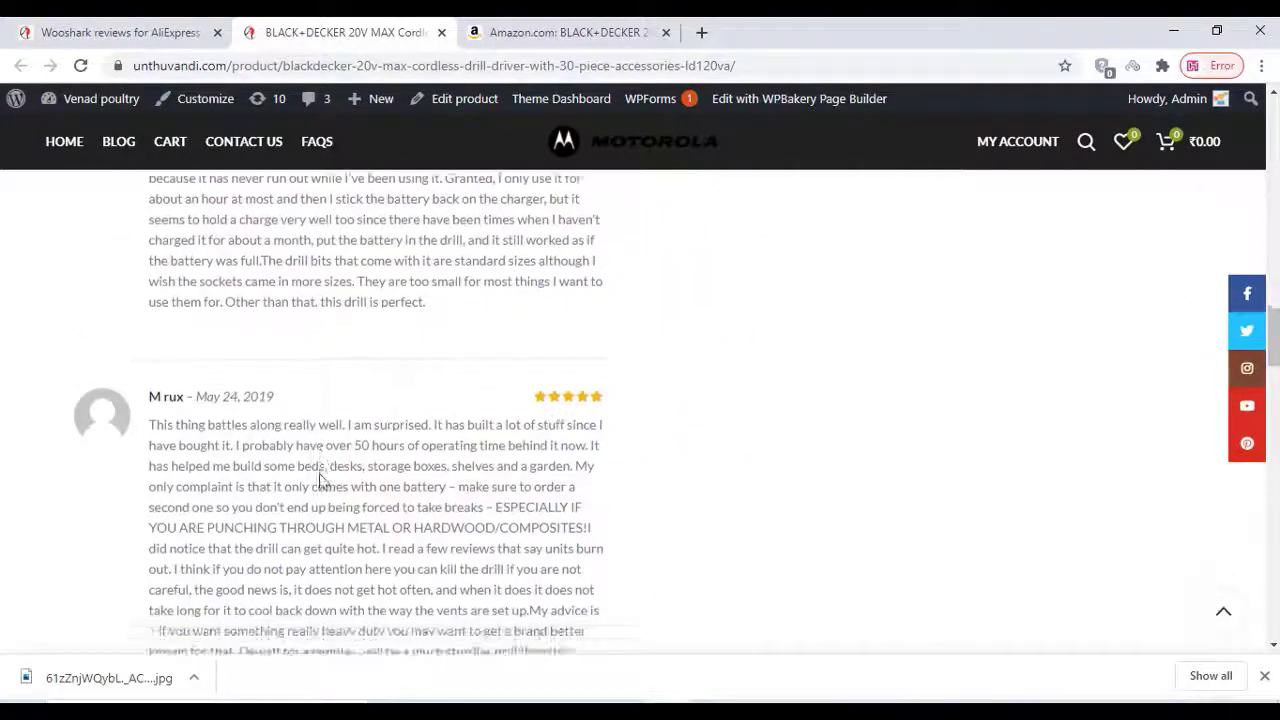
{"action": "scroll", "coordinate": [320, 481], "scroll_direction": "down", "scroll_amount": 6}
{"action": "scroll", "coordinate": [320, 478], "scroll_direction": "down", "scroll_amount": 6}
{"action": "scroll", "coordinate": [320, 476], "scroll_direction": "up", "scroll_amount": 2}
{"action": "scroll", "coordinate": [320, 474], "scroll_direction": "up", "scroll_amount": 5}
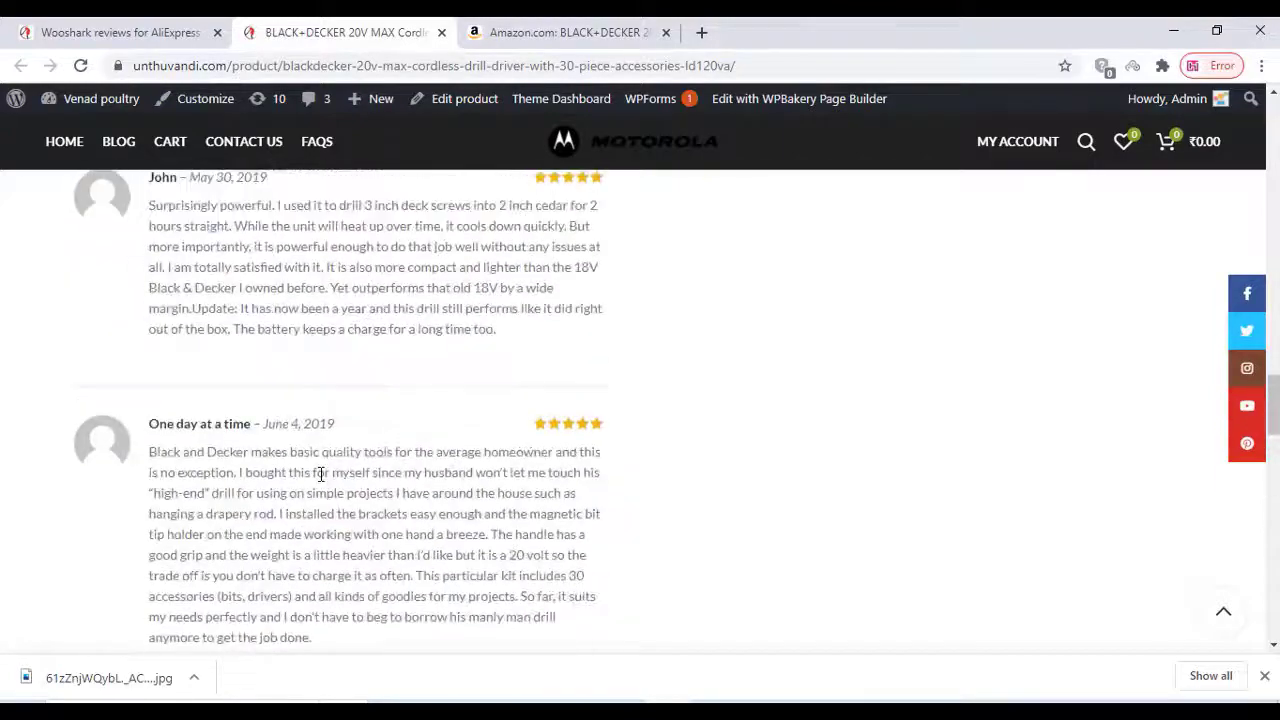
{"action": "scroll", "coordinate": [321, 474], "scroll_direction": "up", "scroll_amount": 5}
{"action": "scroll", "coordinate": [321, 474], "scroll_direction": "up", "scroll_amount": 1}
{"action": "scroll", "coordinate": [321, 474], "scroll_direction": "up", "scroll_amount": 4}
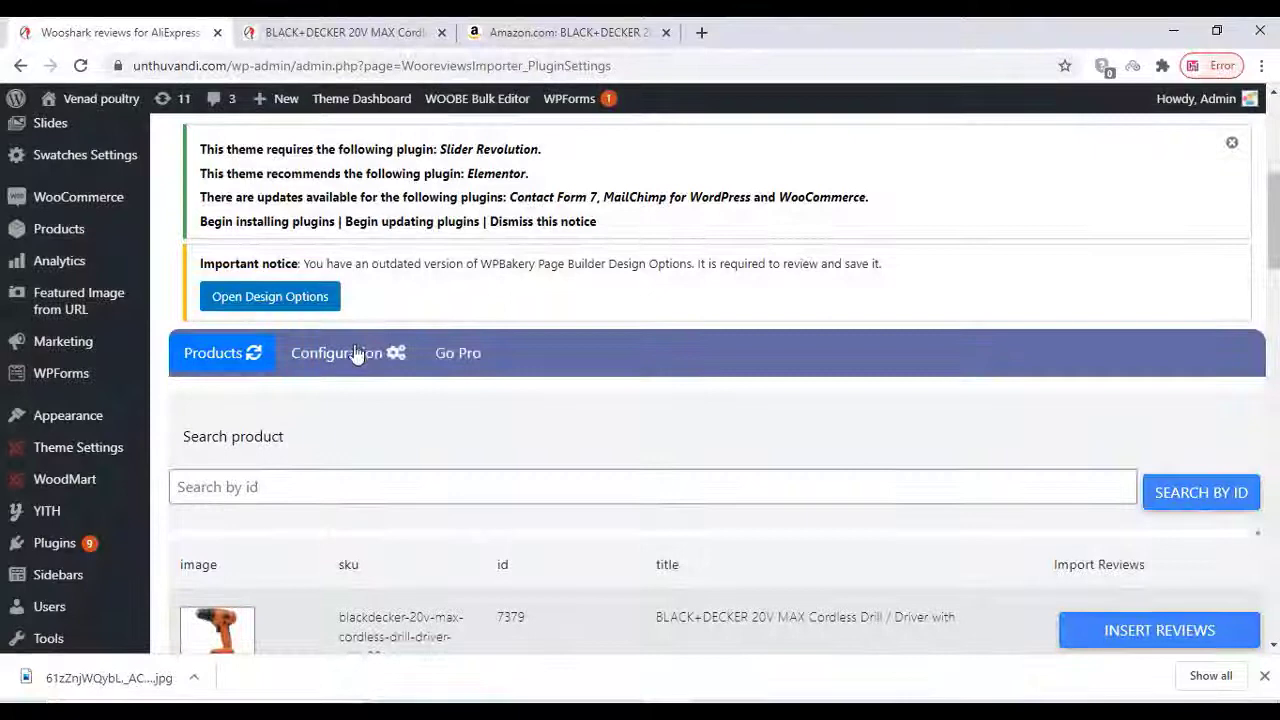
In Wooshark's configuration, turn on reviews below the description and review tags.
{"action": "left_click", "coordinate": [350, 360]}
{"action": "scroll", "coordinate": [325, 320], "scroll_direction": "down", "scroll_amount": 3}
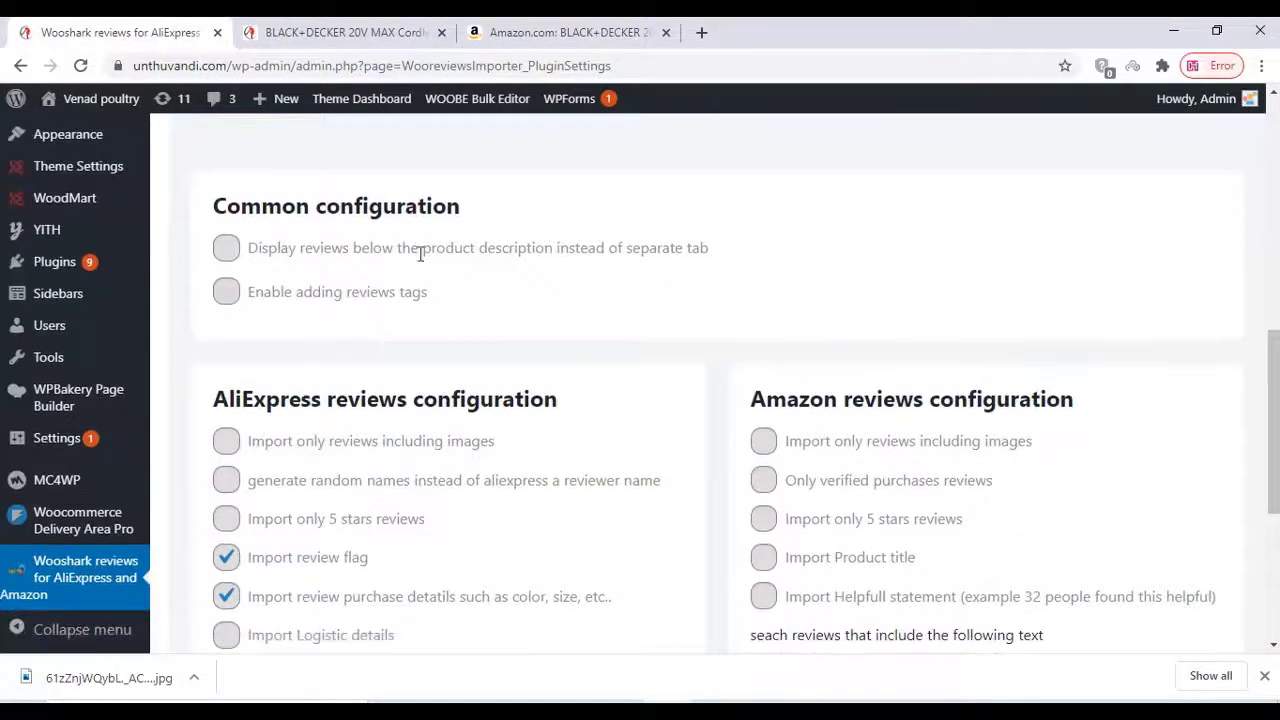
{"action": "left_click", "coordinate": [228, 259]}
{"action": "left_click", "coordinate": [230, 300]}
Limit Amazon imports to image, verified-purchase, five-star reviews and save the configuration.
{"action": "scroll", "coordinate": [488, 374], "scroll_direction": "down", "scroll_amount": 2}
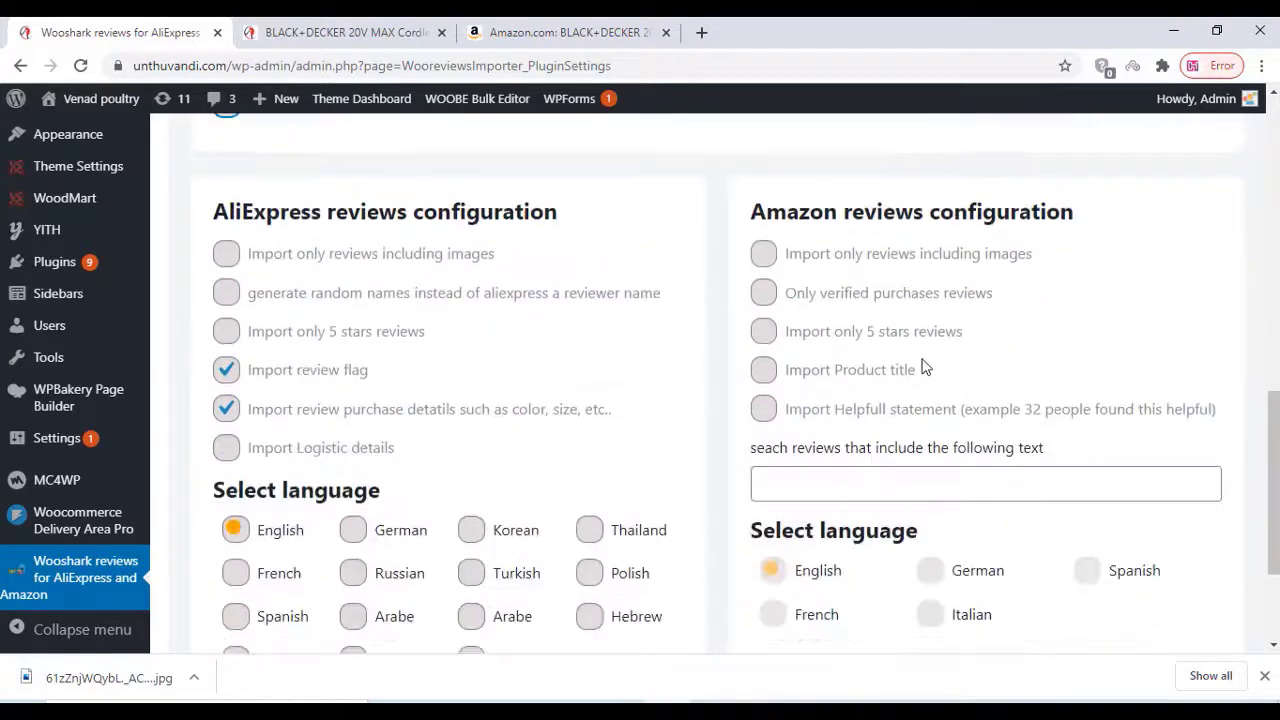
{"action": "left_click", "coordinate": [764, 257]}
{"action": "left_click", "coordinate": [761, 295]}
{"action": "left_click", "coordinate": [765, 336]}
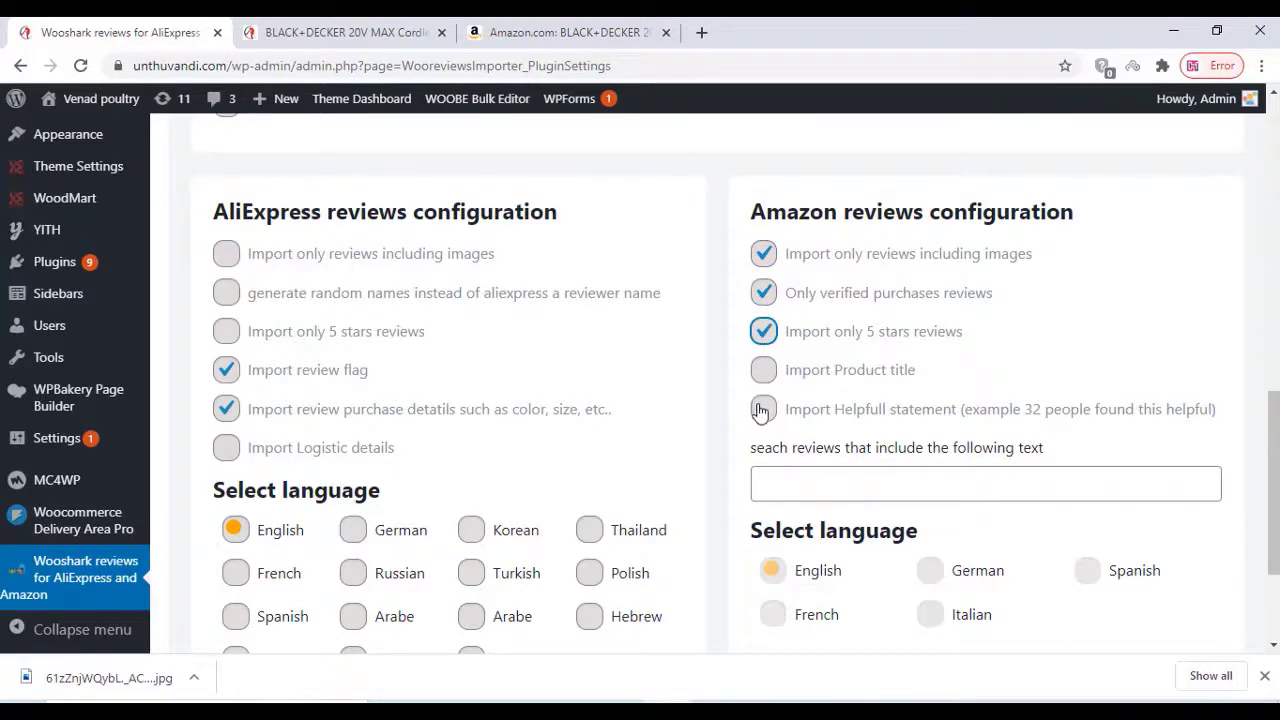
{"action": "scroll", "coordinate": [760, 412], "scroll_direction": "down", "scroll_amount": 2}
{"action": "left_click", "coordinate": [697, 586]}
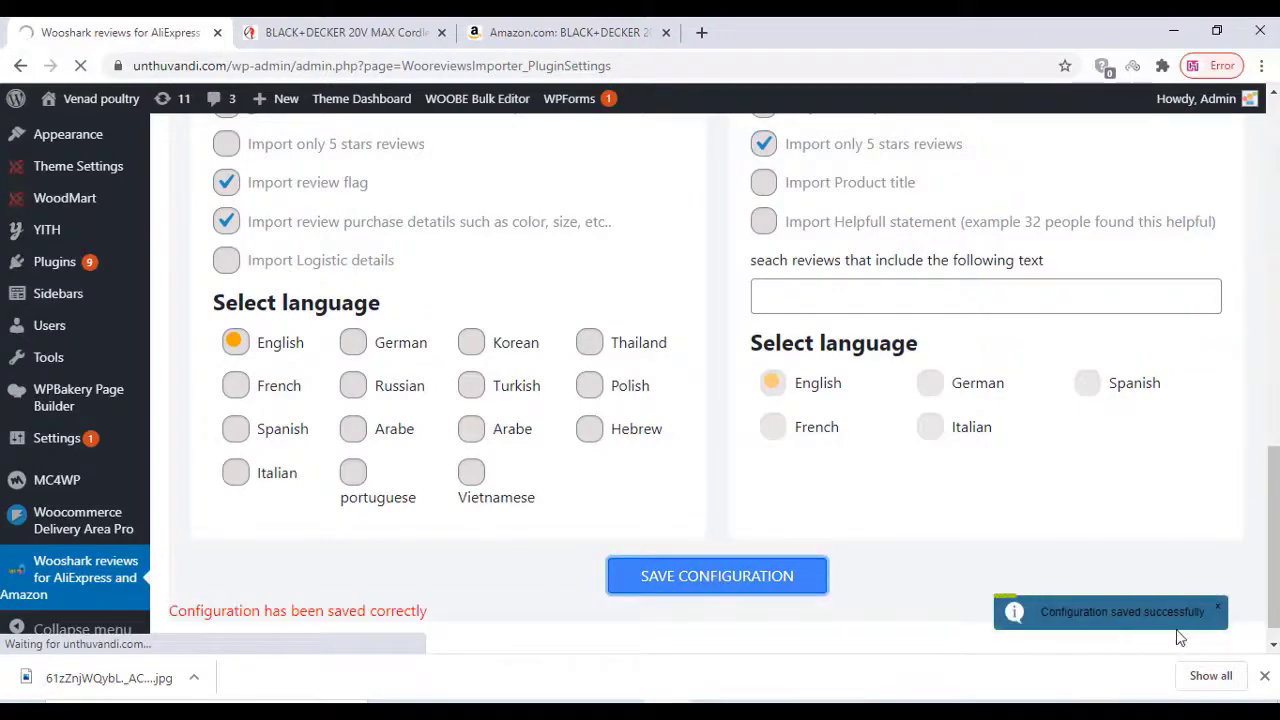
Return to the drill's product page, which still lists 10 reviews.
{"action": "scroll", "coordinate": [417, 330], "scroll_direction": "down", "scroll_amount": 1}
{"action": "scroll", "coordinate": [420, 320], "scroll_direction": "down", "scroll_amount": 3}
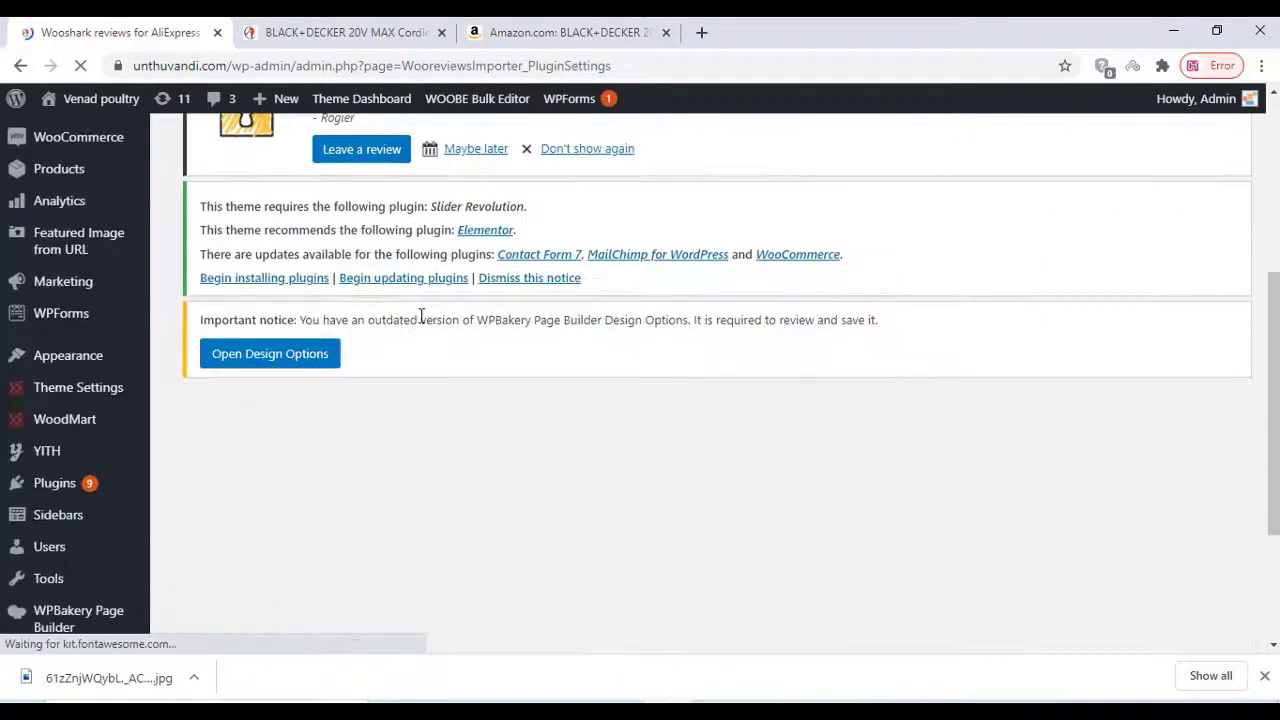
{"action": "scroll", "coordinate": [424, 314], "scroll_direction": "down", "scroll_amount": 2}
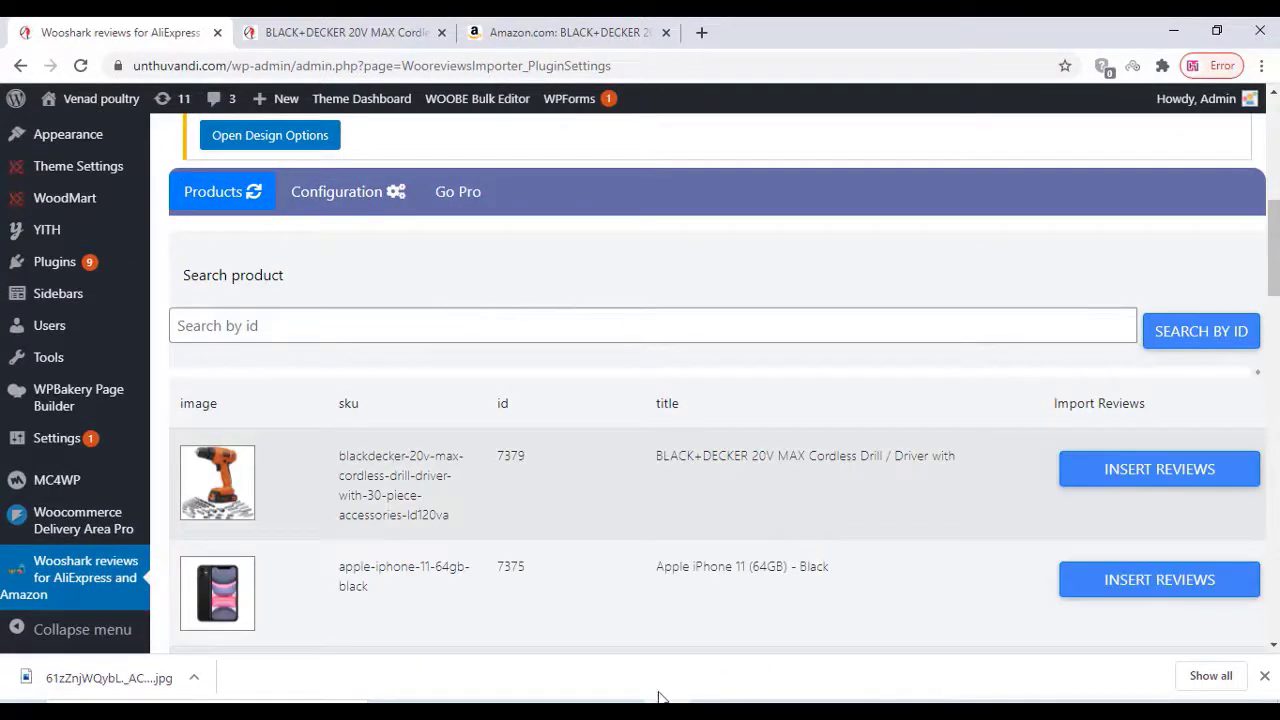
{"action": "left_click", "coordinate": [306, 24]}
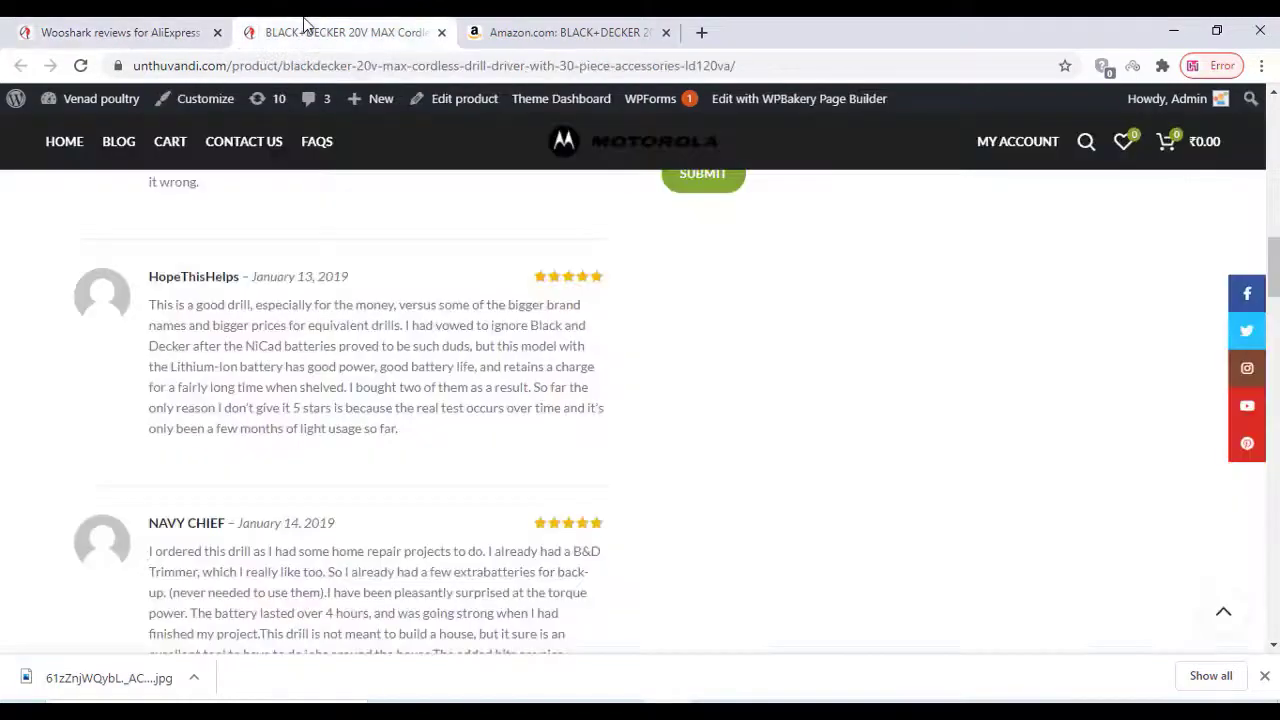
{"action": "scroll", "coordinate": [294, 338], "scroll_direction": "up", "scroll_amount": 3}
{"action": "scroll", "coordinate": [294, 338], "scroll_direction": "up", "scroll_amount": 5}
{"action": "scroll", "coordinate": [292, 340], "scroll_direction": "down", "scroll_amount": 3}
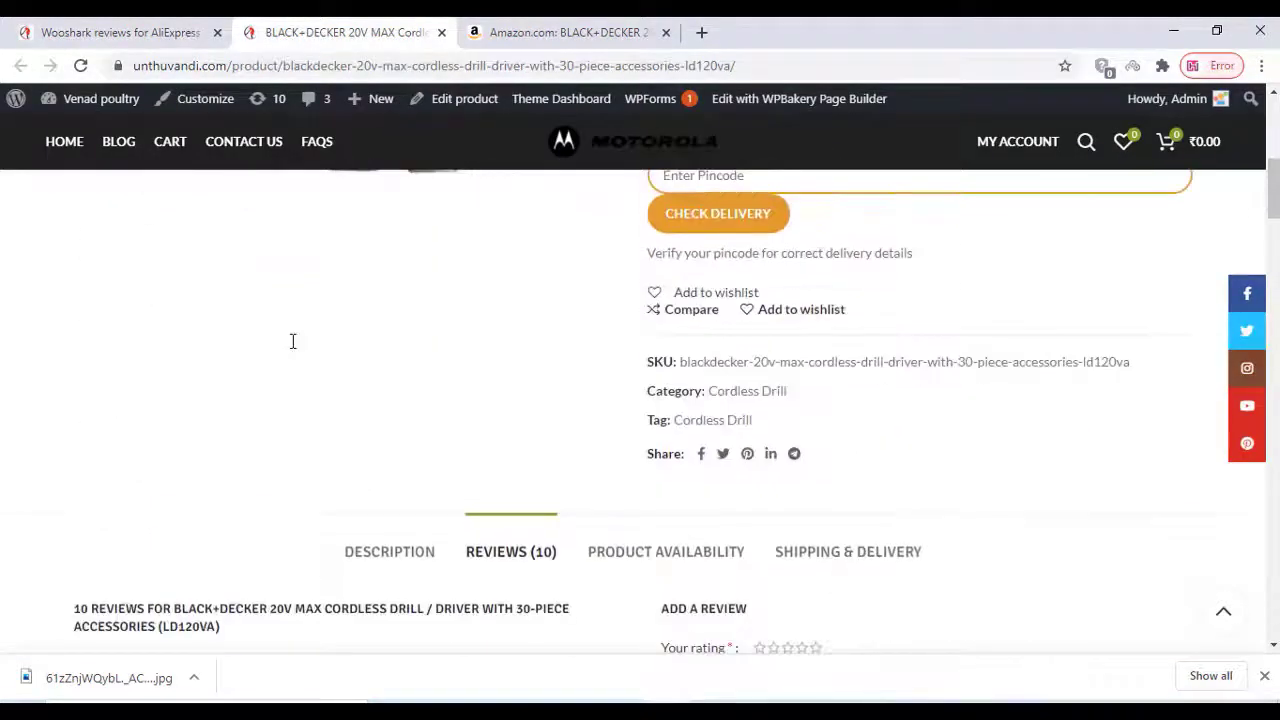